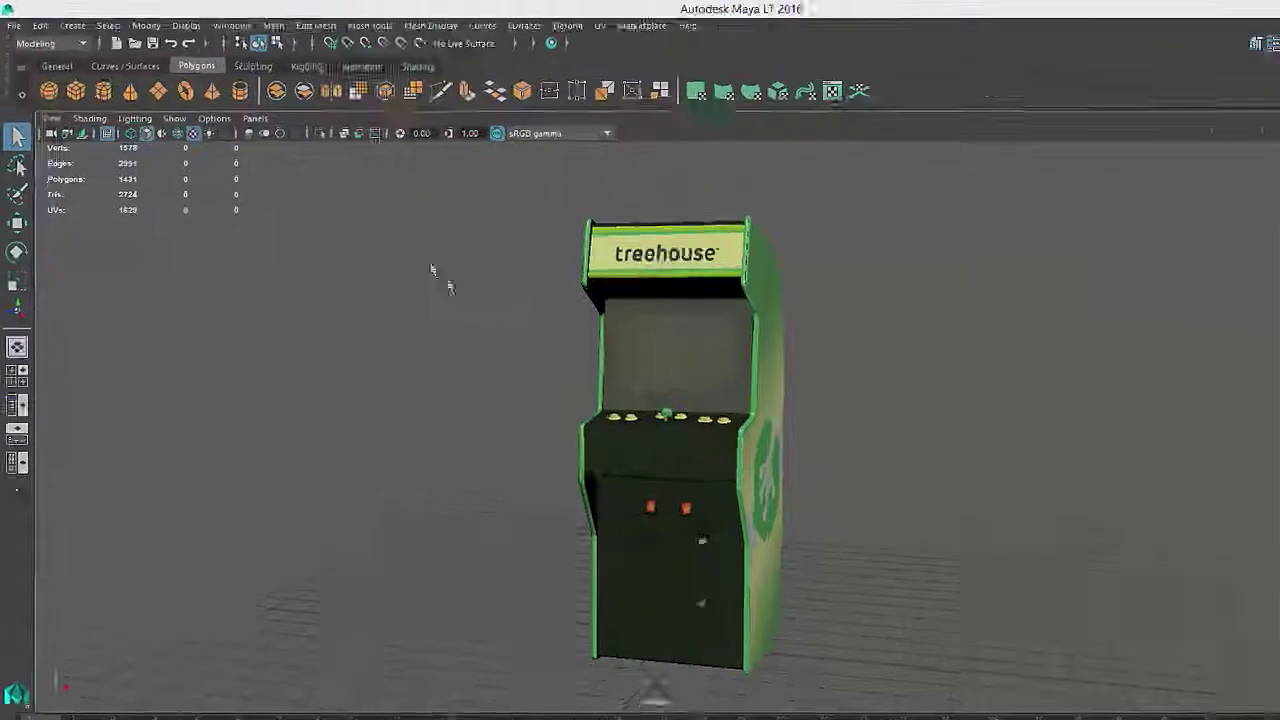
# Open the mesh Cleanup options and isolate the arcade cabinet's main body in the viewport.
pyautogui.click(273, 25)
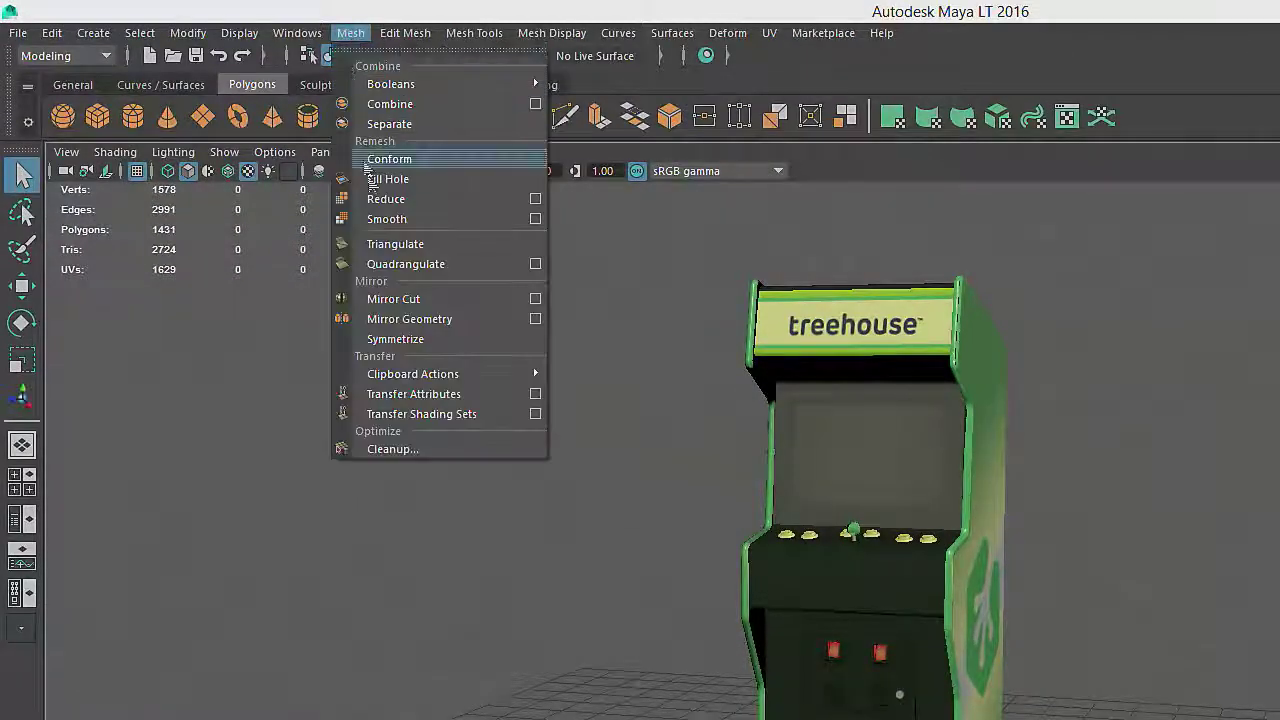
pyautogui.click(441, 450)
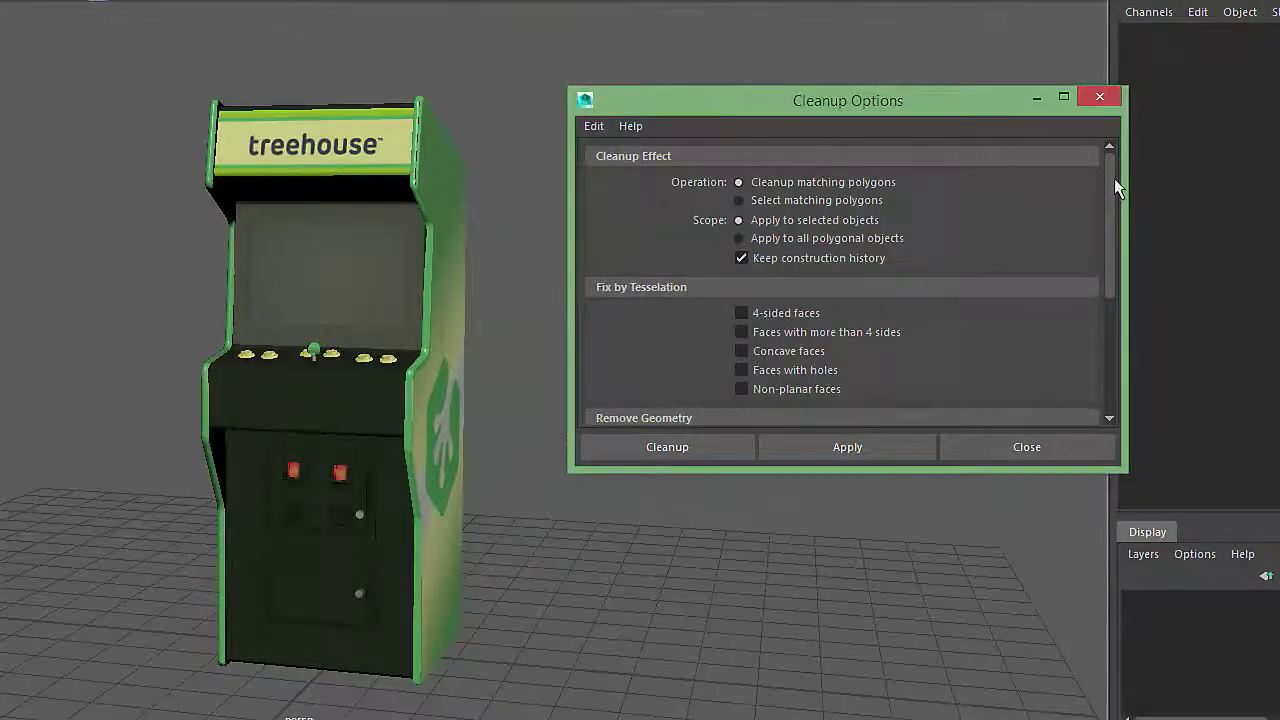
pyautogui.moveTo(1118, 190); pyautogui.dragTo(1118, 318)
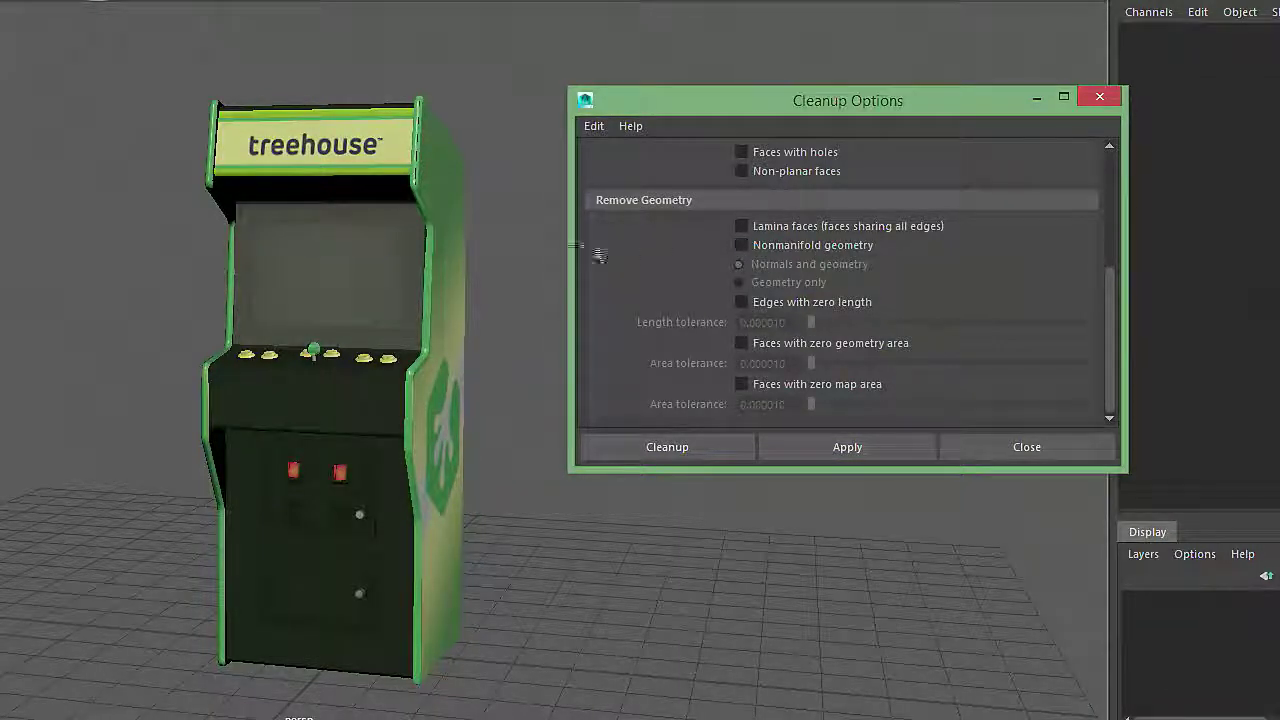
pyautogui.click(294, 142)
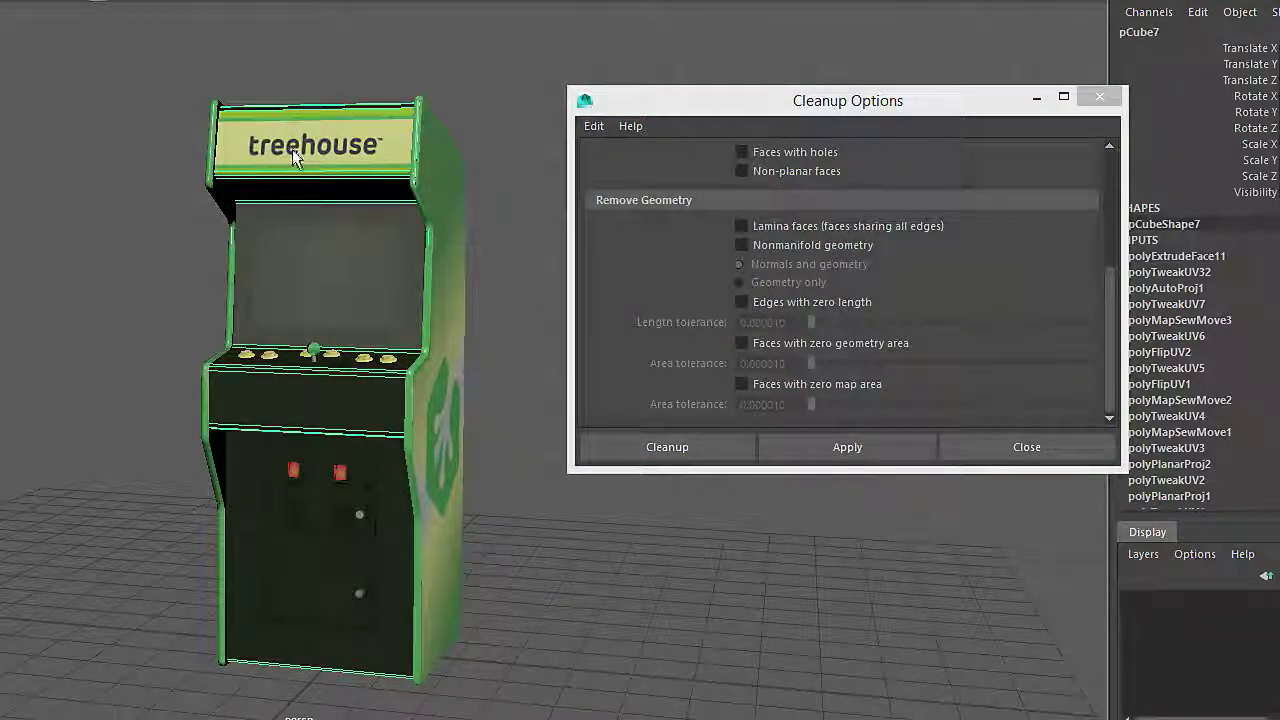
pyautogui.hotkey('ctrl', '1')
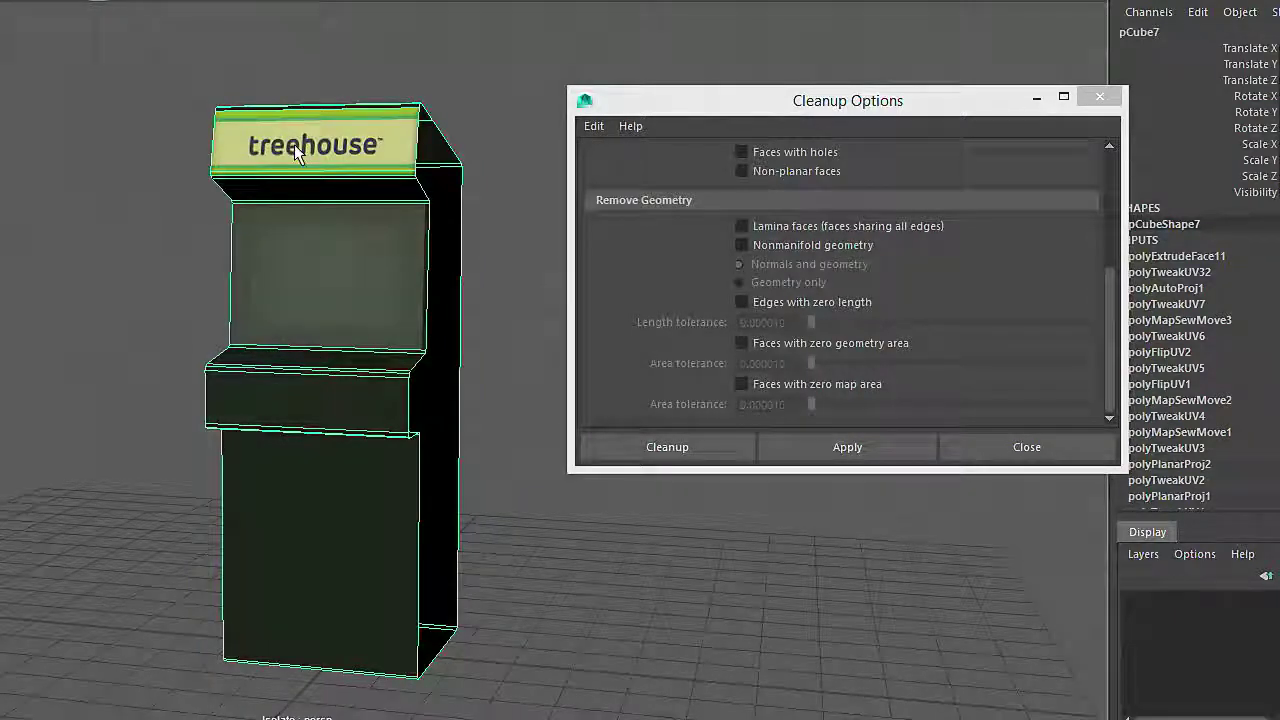
# Enable cleanup of lamina faces, nonmanifold geometry, zero-length edges, and faces with zero geometry area and zero map area.
pyautogui.click(780, 228)
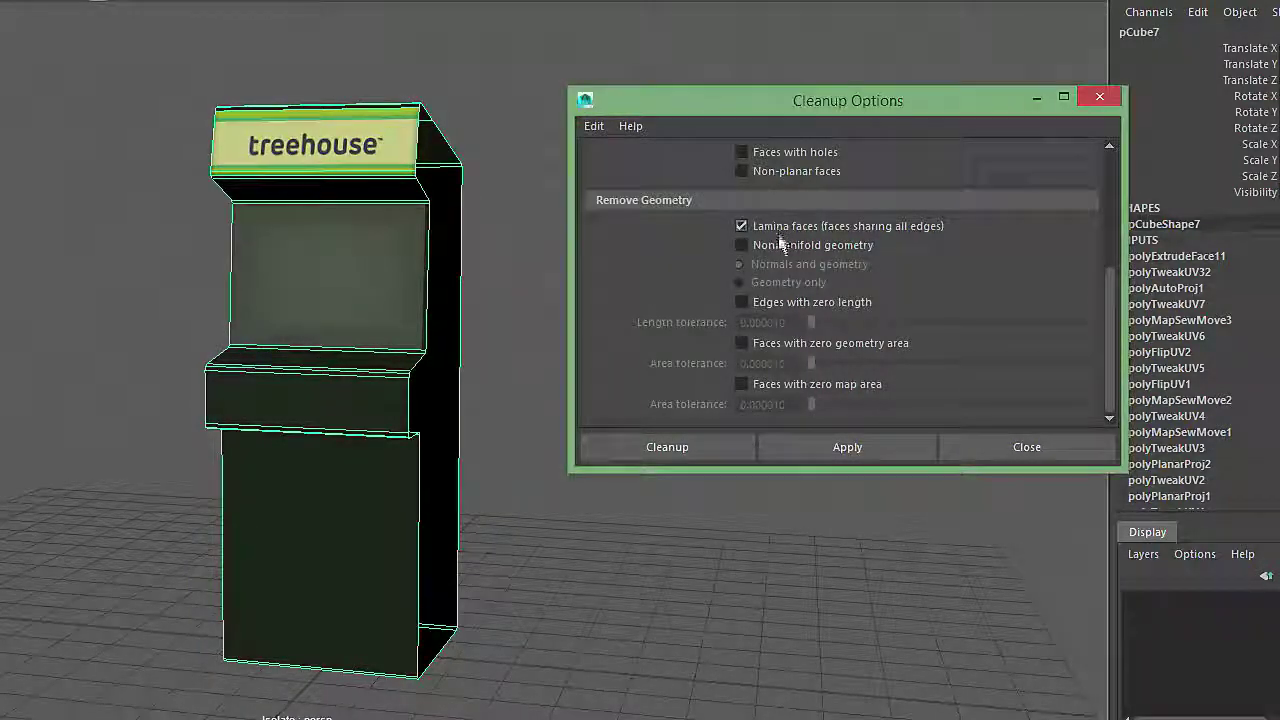
pyautogui.click(779, 247)
pyautogui.click(768, 302)
pyautogui.click(770, 344)
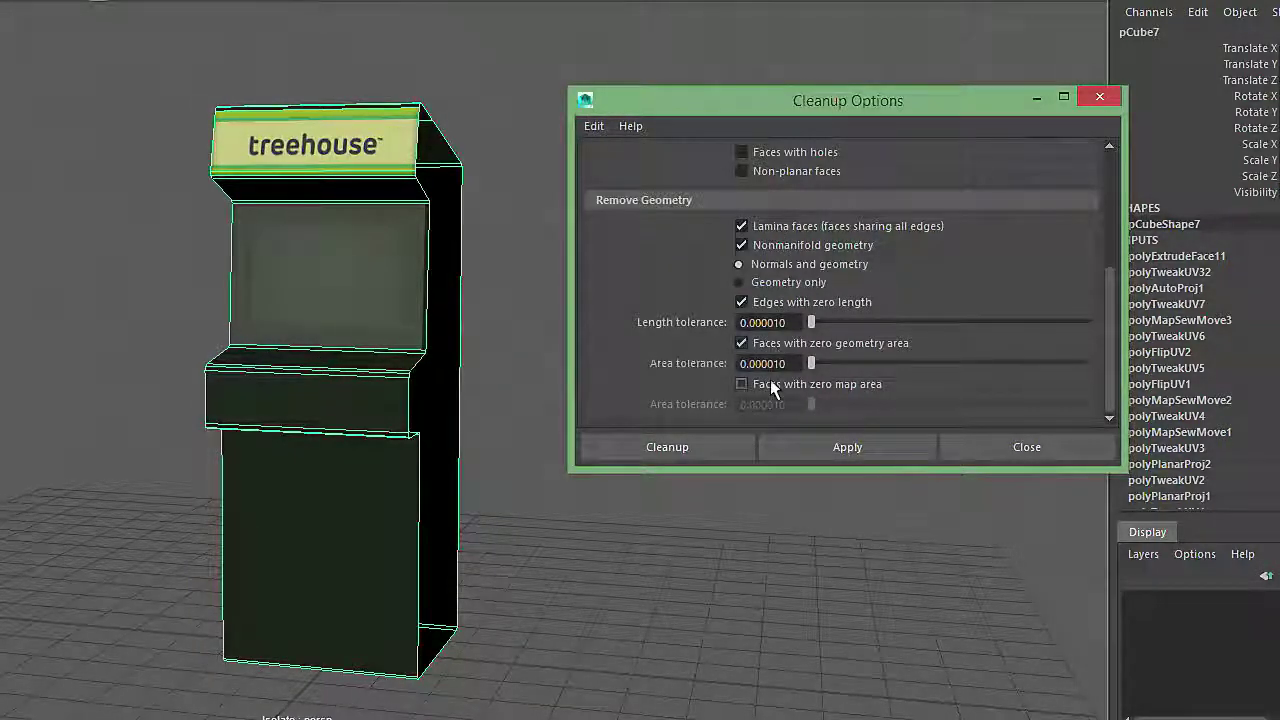
pyautogui.click(771, 387)
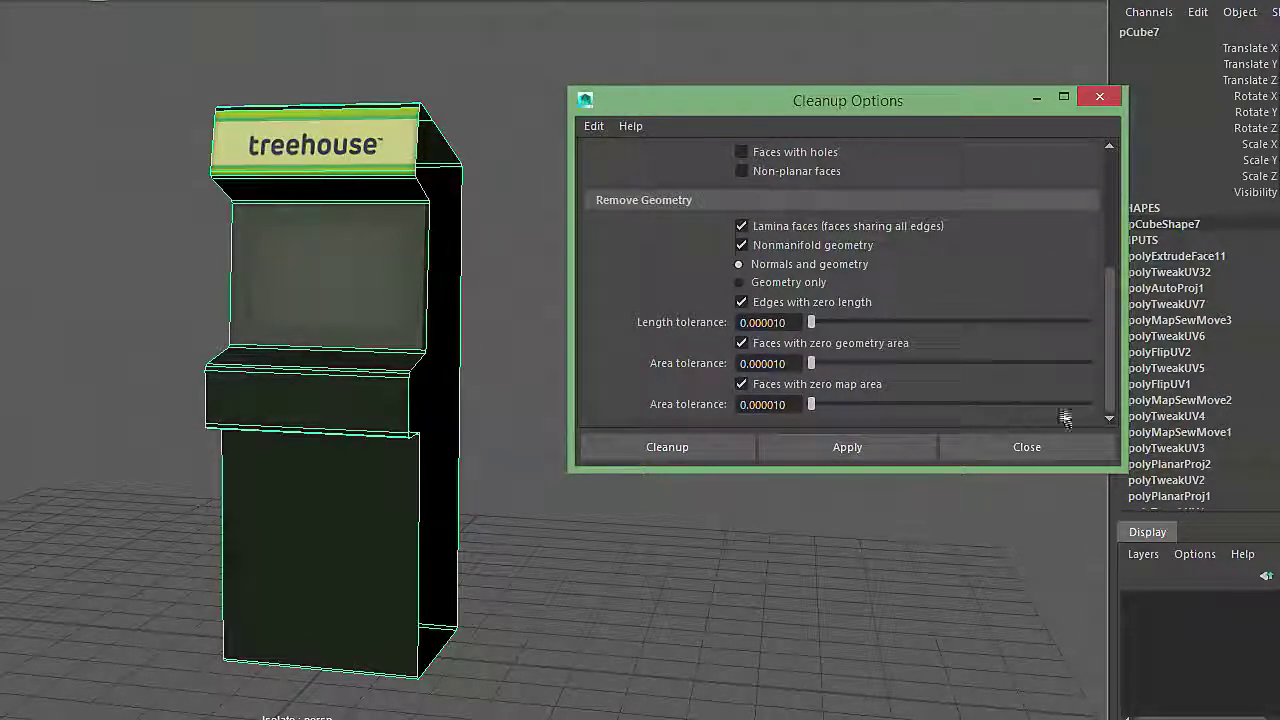
# Set the cleanup operation to Select matching polygons and apply it to the cabinet body.
pyautogui.moveTo(1111, 374); pyautogui.dragTo(1112, 228)
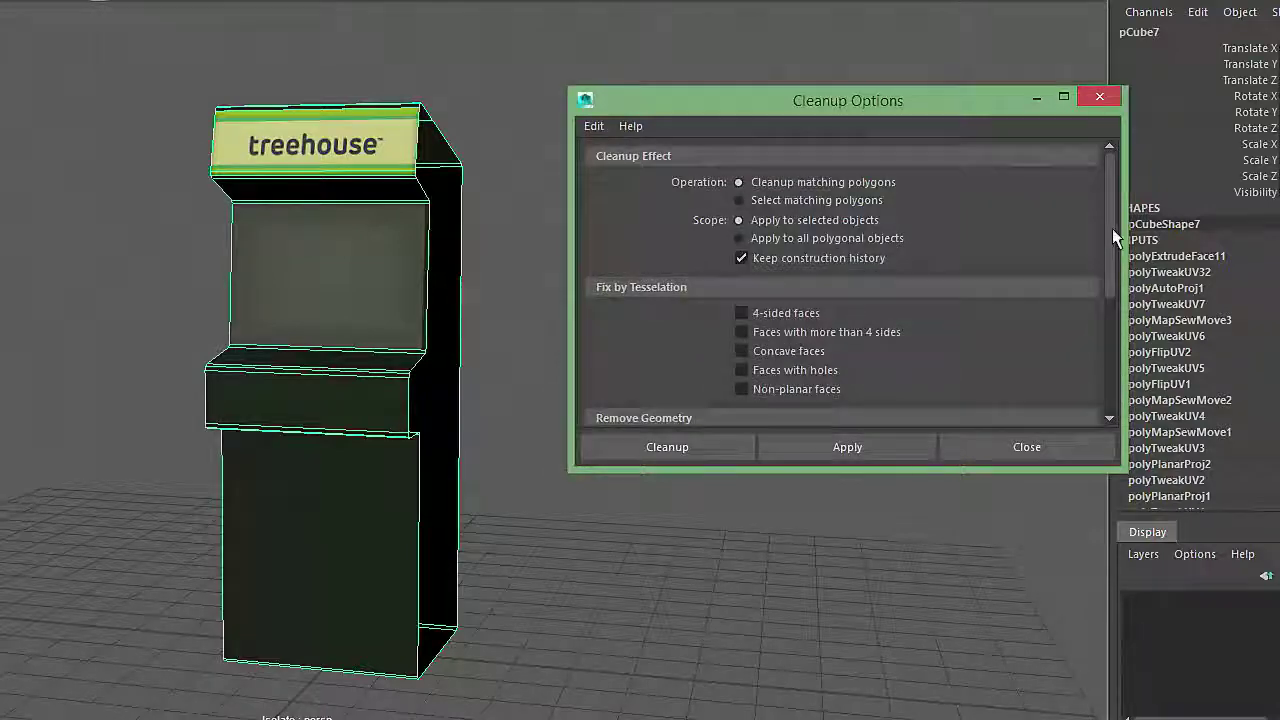
pyautogui.click(814, 201)
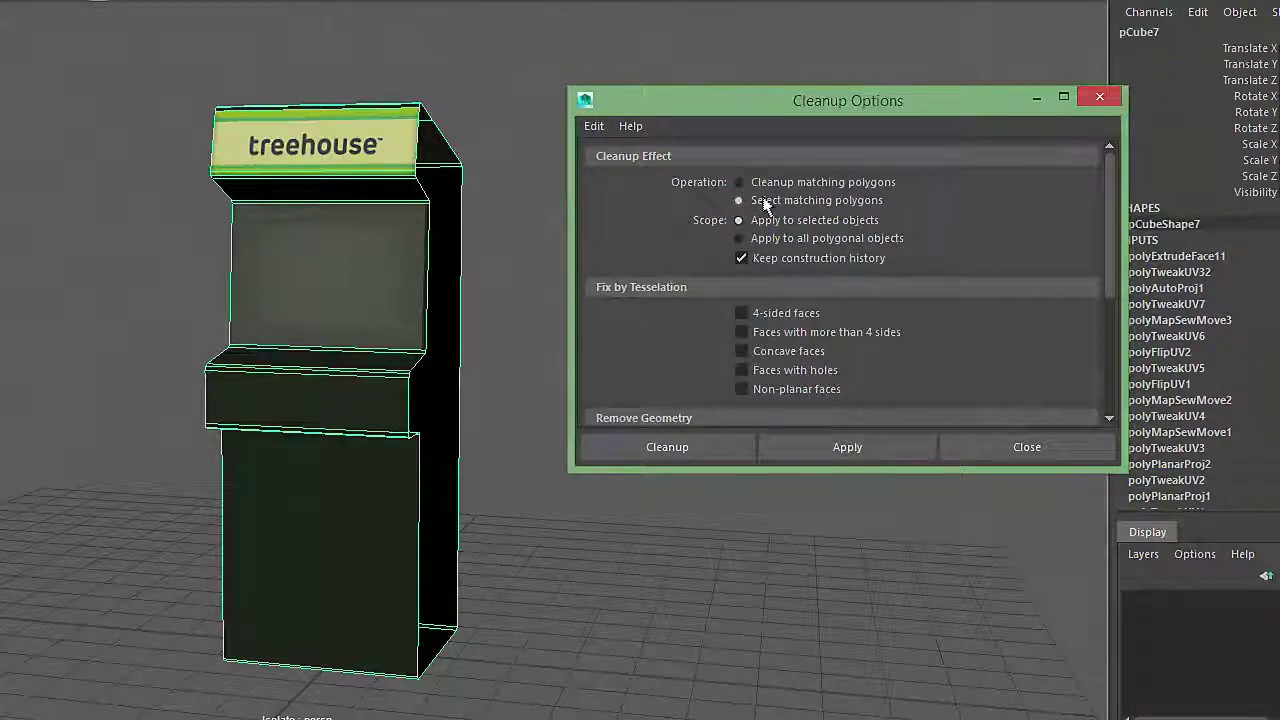
pyautogui.click(867, 448)
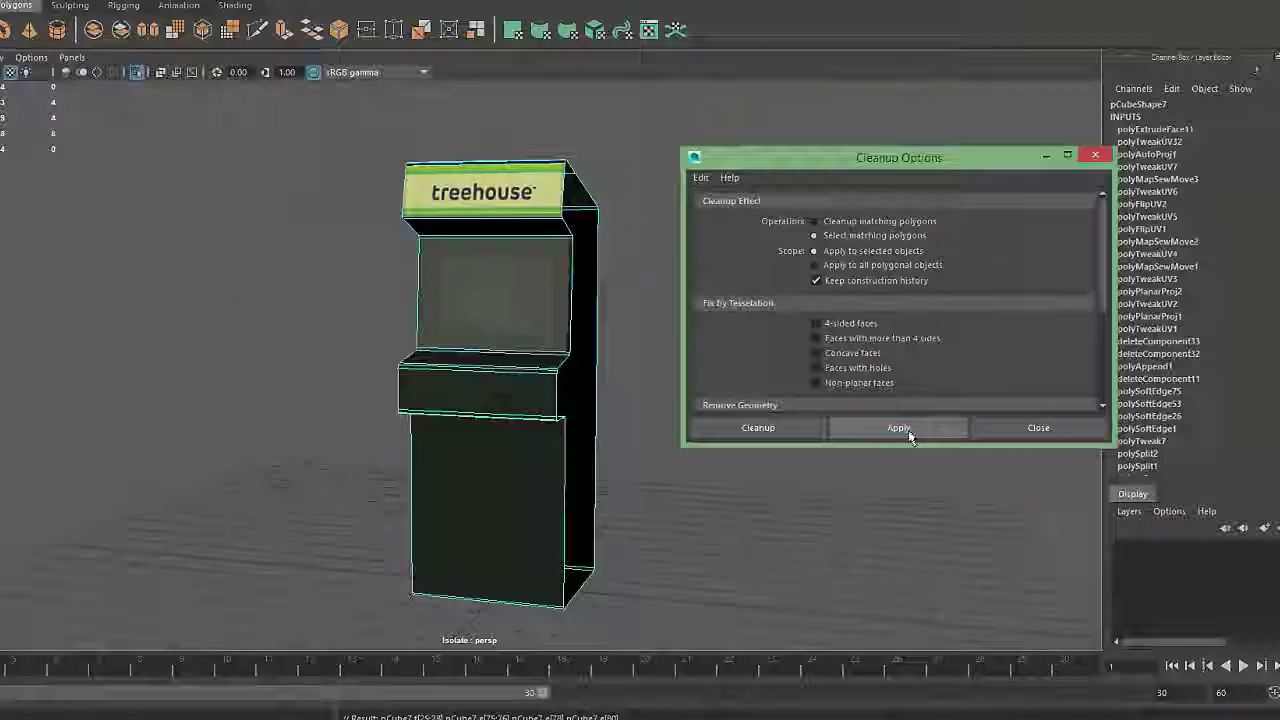
# Show the body in wireframe and pull the control deck's rear corner vertex upward to test for overlapping vertices.
pyautogui.press('4')
pyautogui.keyDown('alt'); pyautogui.moveTo(700, 434); pyautogui.dragTo(759, 456); pyautogui.keyUp('alt')
pyautogui.keyDown('alt'); pyautogui.moveTo(759, 456); pyautogui.dragTo(862, 467, button='right'); pyautogui.keyUp('alt')
pyautogui.keyDown('alt'); pyautogui.moveTo(554, 423); pyautogui.dragTo(828, 470, button='right'); pyautogui.keyUp('alt')
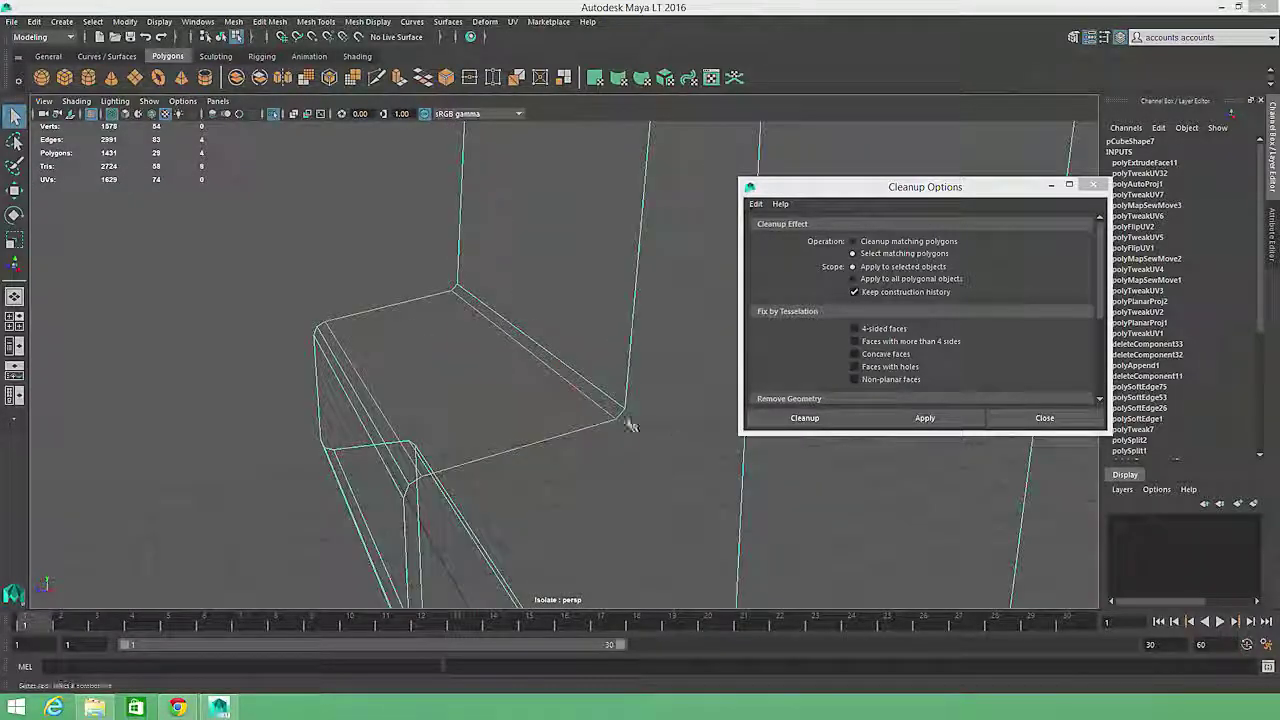
pyautogui.moveTo(612, 365); pyautogui.dragTo(619, 416, button='right')
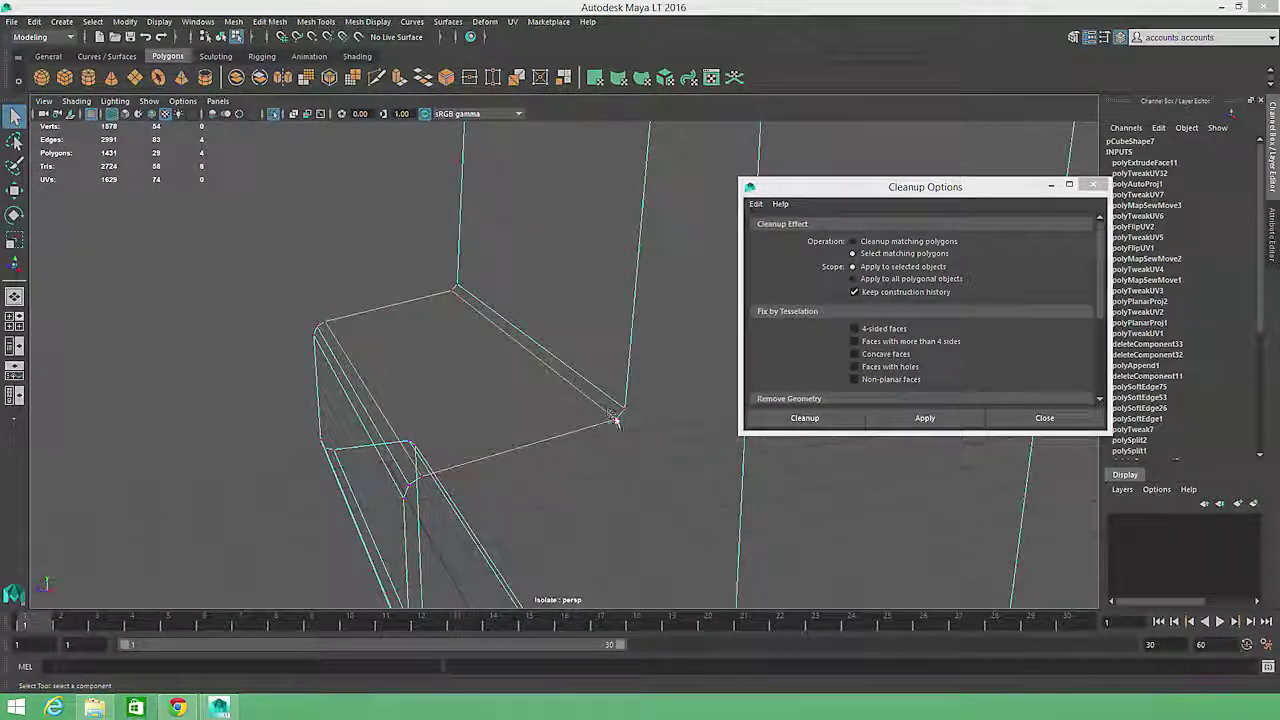
pyautogui.click(619, 416)
pyautogui.press('w')
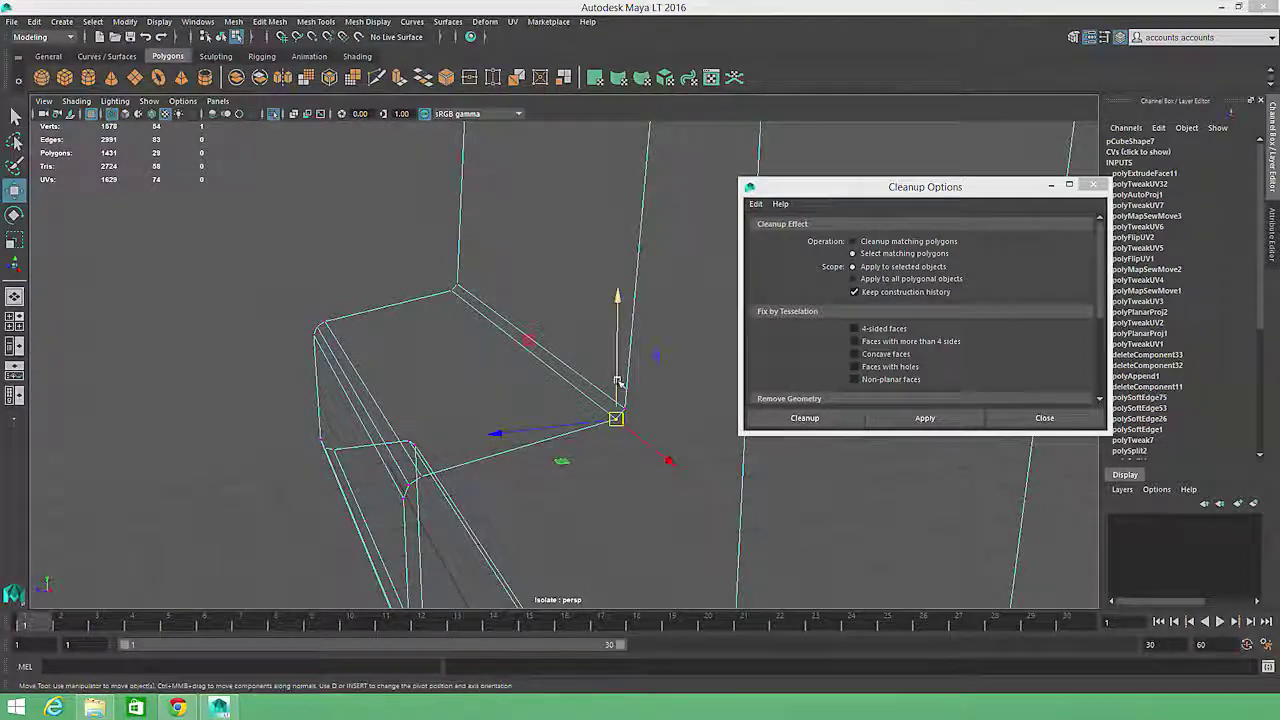
pyautogui.moveTo(617, 374); pyautogui.dragTo(618, 367)
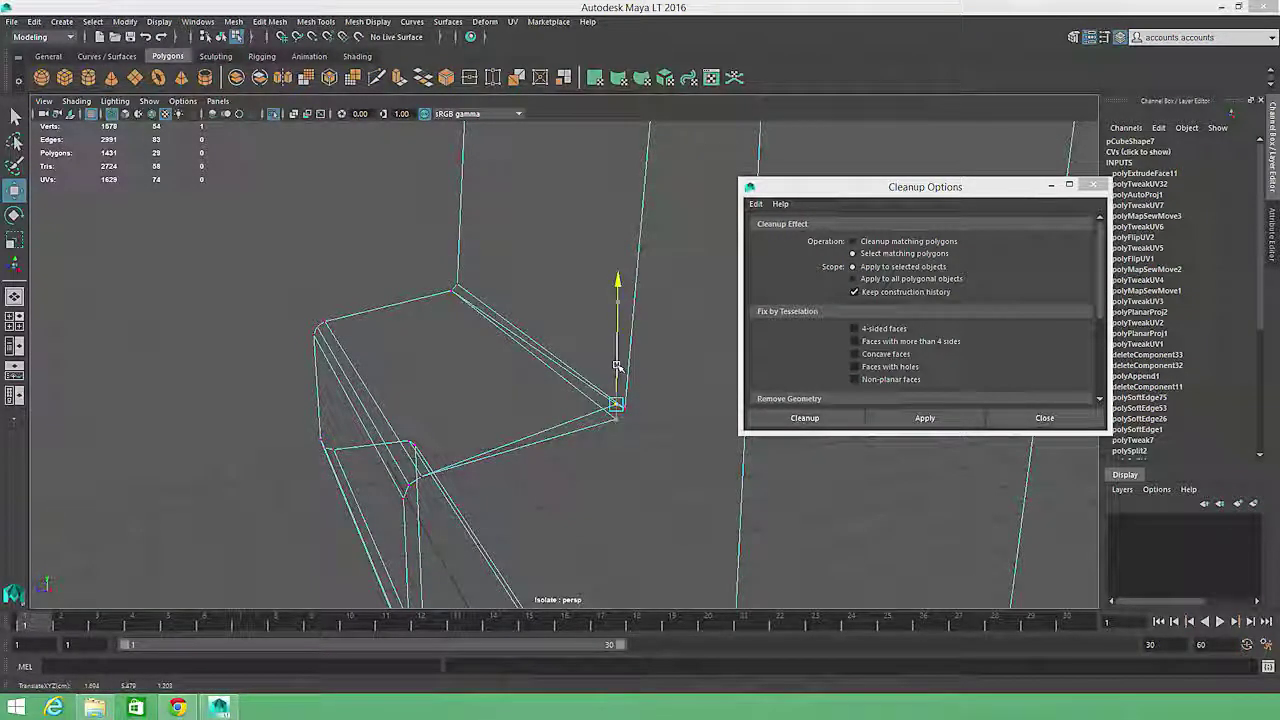
# Pull the control deck's front corner vertex upward to test for overlapping geometry, and undo both vertex moves.
pyautogui.keyDown('alt'); pyautogui.moveTo(498, 420); pyautogui.dragTo(603, 426); pyautogui.keyUp('alt')
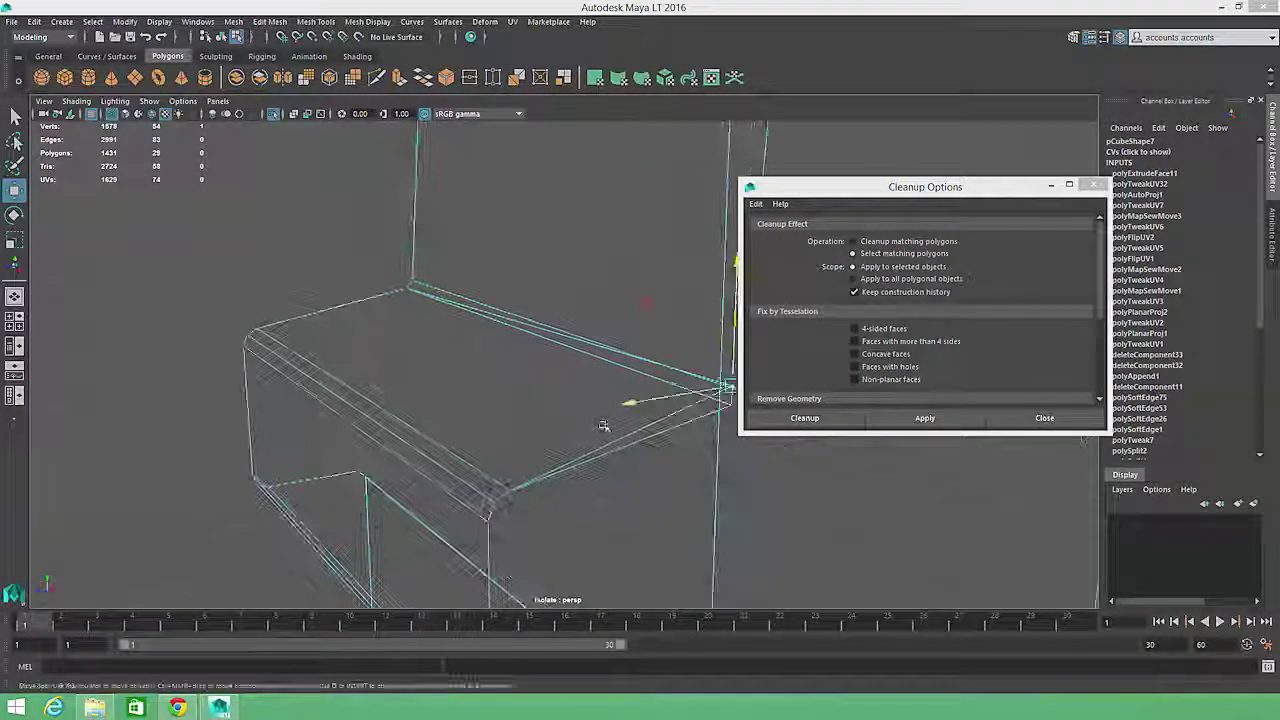
pyautogui.keyDown('alt'); pyautogui.moveTo(534, 450); pyautogui.dragTo(480, 428, button='middle'); pyautogui.keyUp('alt')
pyautogui.click(414, 456)
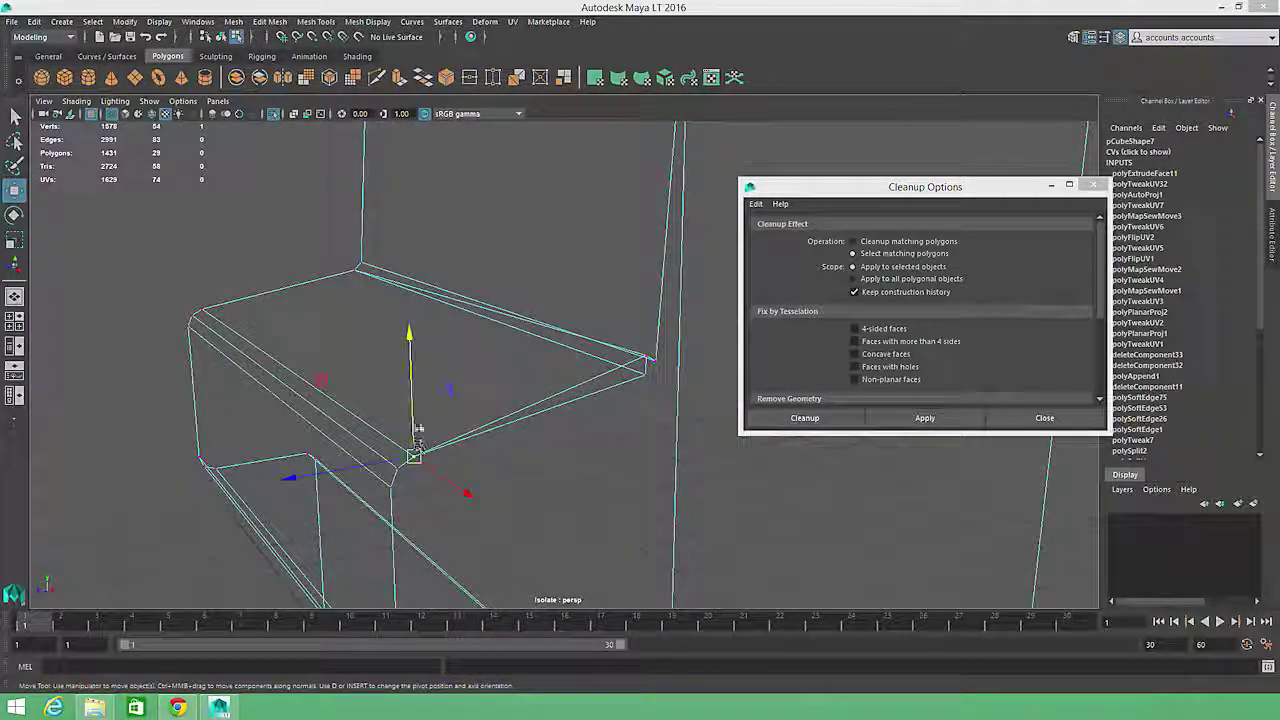
pyautogui.moveTo(414, 420); pyautogui.dragTo(414, 398)
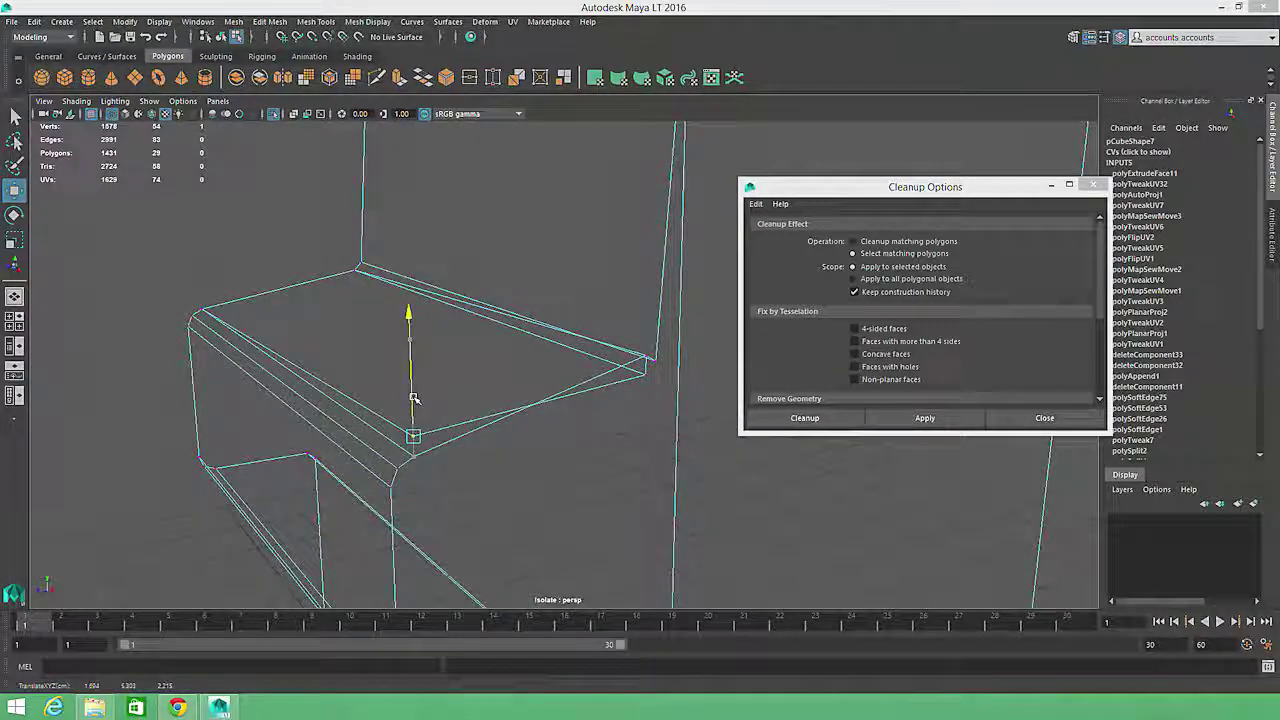
pyautogui.hotkey('ctrl', 'z')
pyautogui.hotkey('ctrl', 'z')
pyautogui.hotkey('ctrl', 'z')
pyautogui.hotkey('ctrl', 'z')
pyautogui.hotkey('ctrl', 'z')
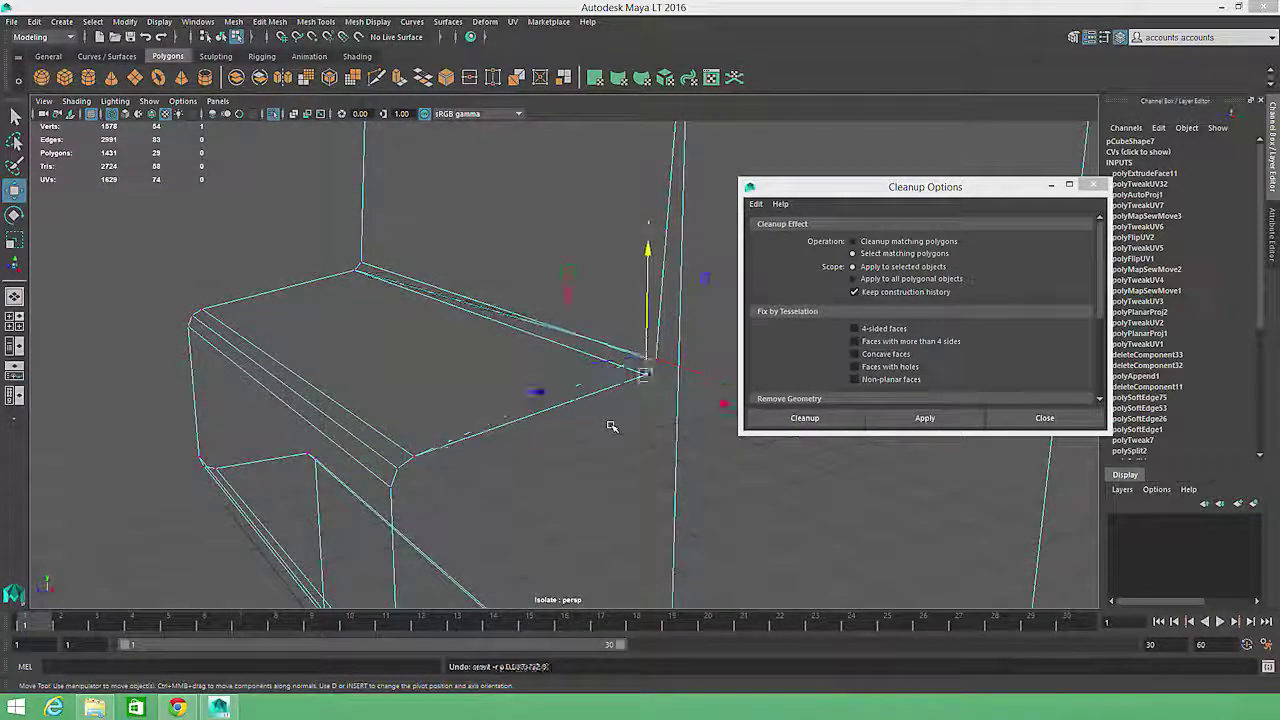
# Return to the whole cabinet body and apply the cleanup with the operation set to Cleanup matching polygons.
pyautogui.moveTo(603, 397); pyautogui.dragTo(698, 421, button='right')
pyautogui.click(912, 241)
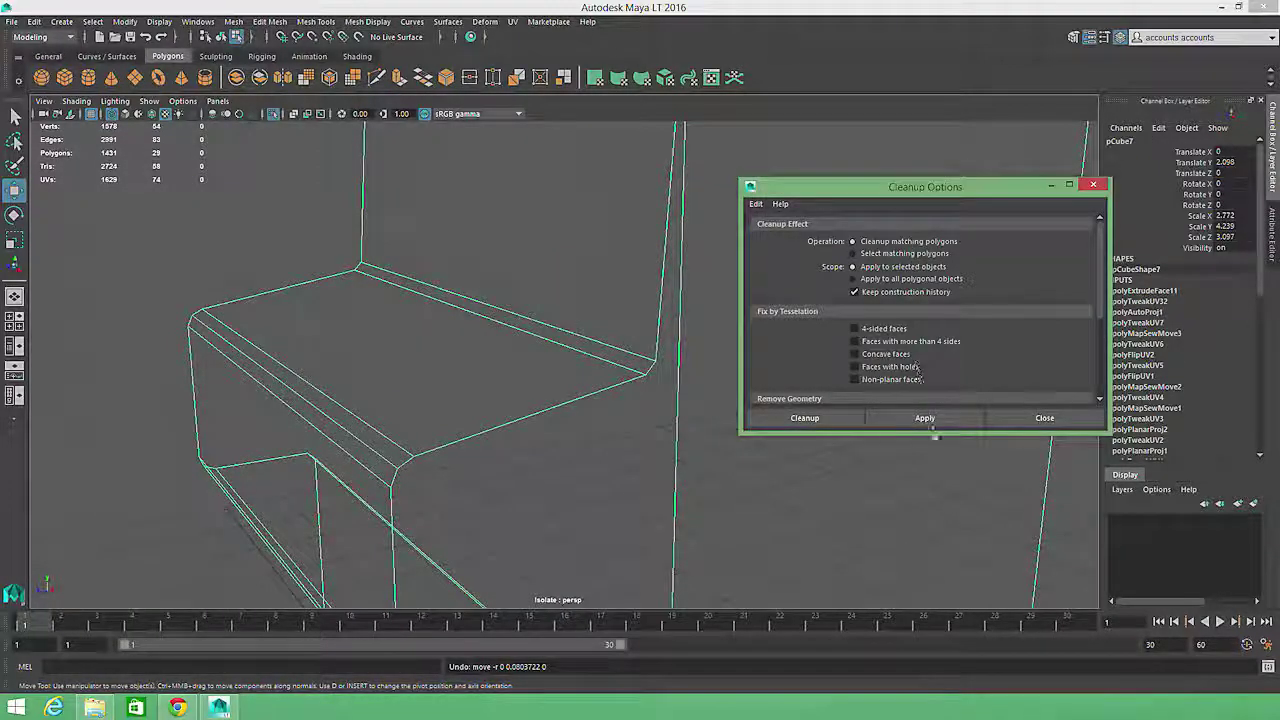
pyautogui.click(935, 419)
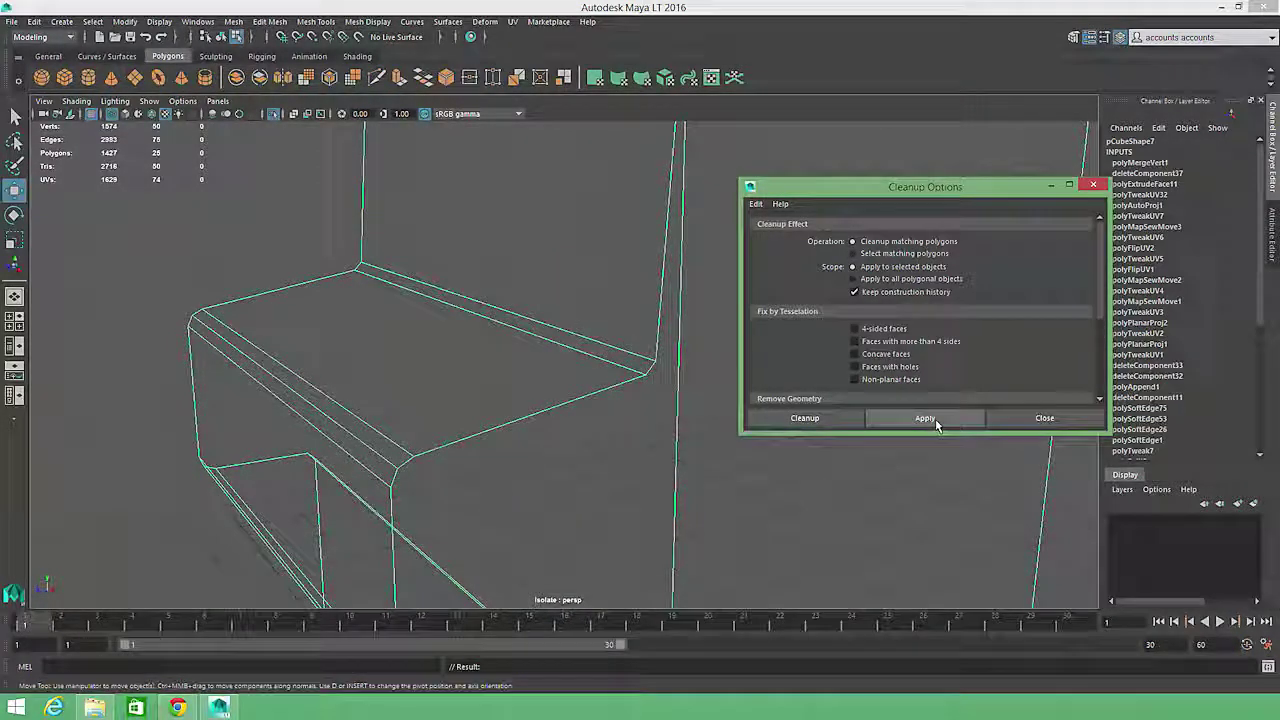
# Test-move the control deck's rear and front corner vertices to check for duplicates, undo the moves, and return to object selection.
pyautogui.moveTo(632, 381); pyautogui.dragTo(565, 366, button='right')
pyautogui.click(648, 375)
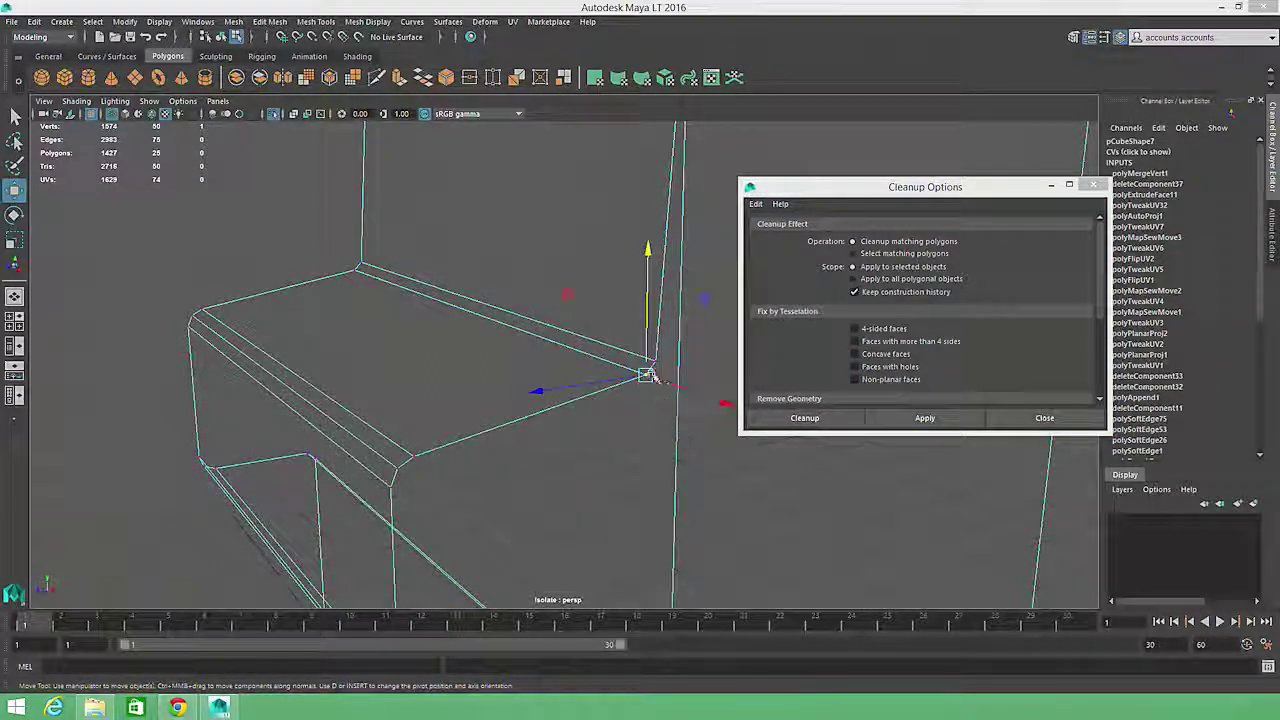
pyautogui.moveTo(648, 354); pyautogui.dragTo(648, 355)
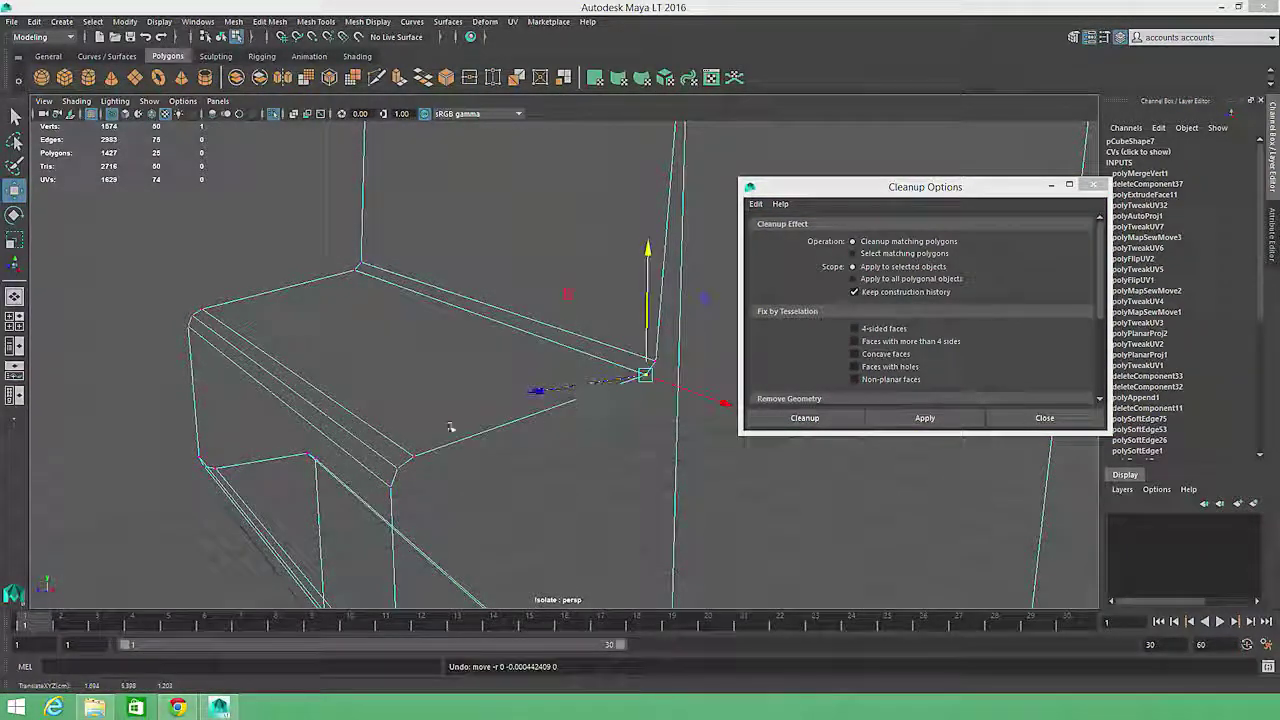
pyautogui.click(414, 457)
pyautogui.moveTo(414, 417)
pyautogui.mouseDown()
pyautogui.moveTo(414, 374)
pyautogui.moveTo(417, 429)
pyautogui.moveTo(420, 394)
pyautogui.mouseUp()
pyautogui.hotkey('ctrl', 'z')
pyautogui.moveTo(523, 425)
pyautogui.mouseDown(button='right')
pyautogui.moveTo(543, 449)
pyautogui.moveTo(530, 449)
pyautogui.mouseUp(button='right')
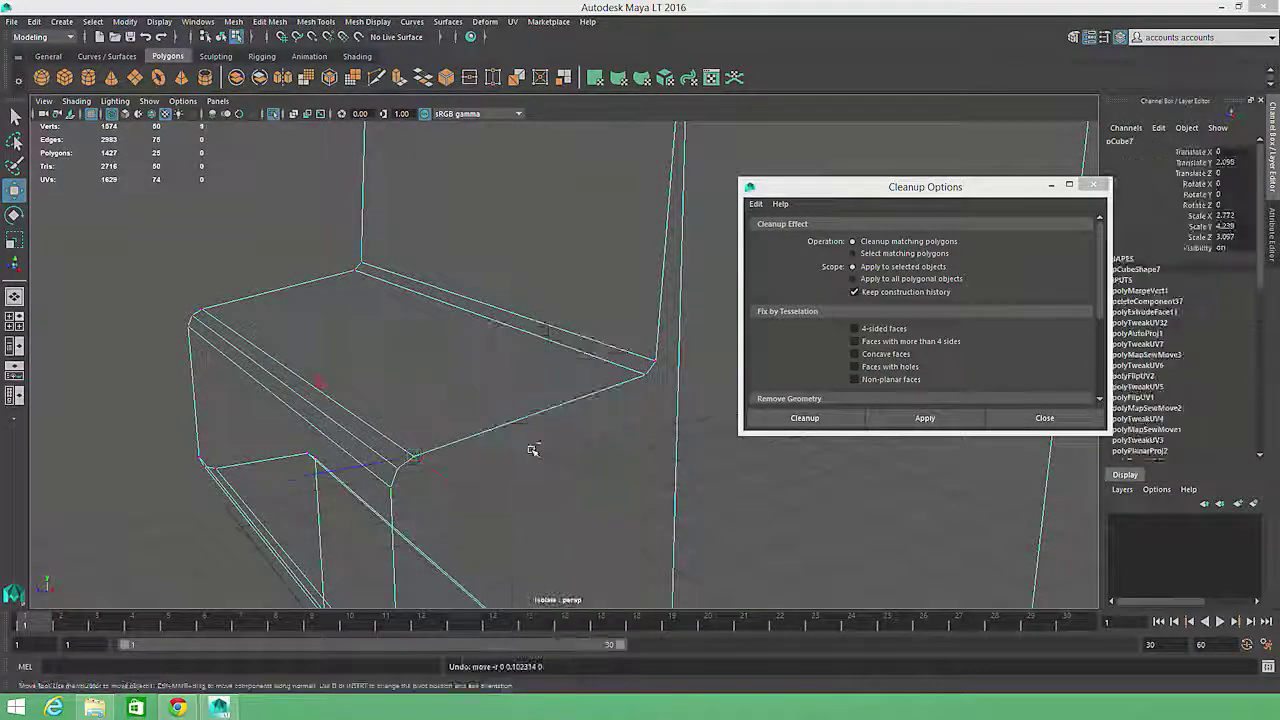
# Show the full cabinet in shaded display, isolate the L_sidePanel mesh, and close the Cleanup options.
pyautogui.hotkey('ctrl', '1')
pyautogui.keyDown('alt'); pyautogui.moveTo(594, 460); pyautogui.dragTo(537, 457); pyautogui.keyUp('alt')
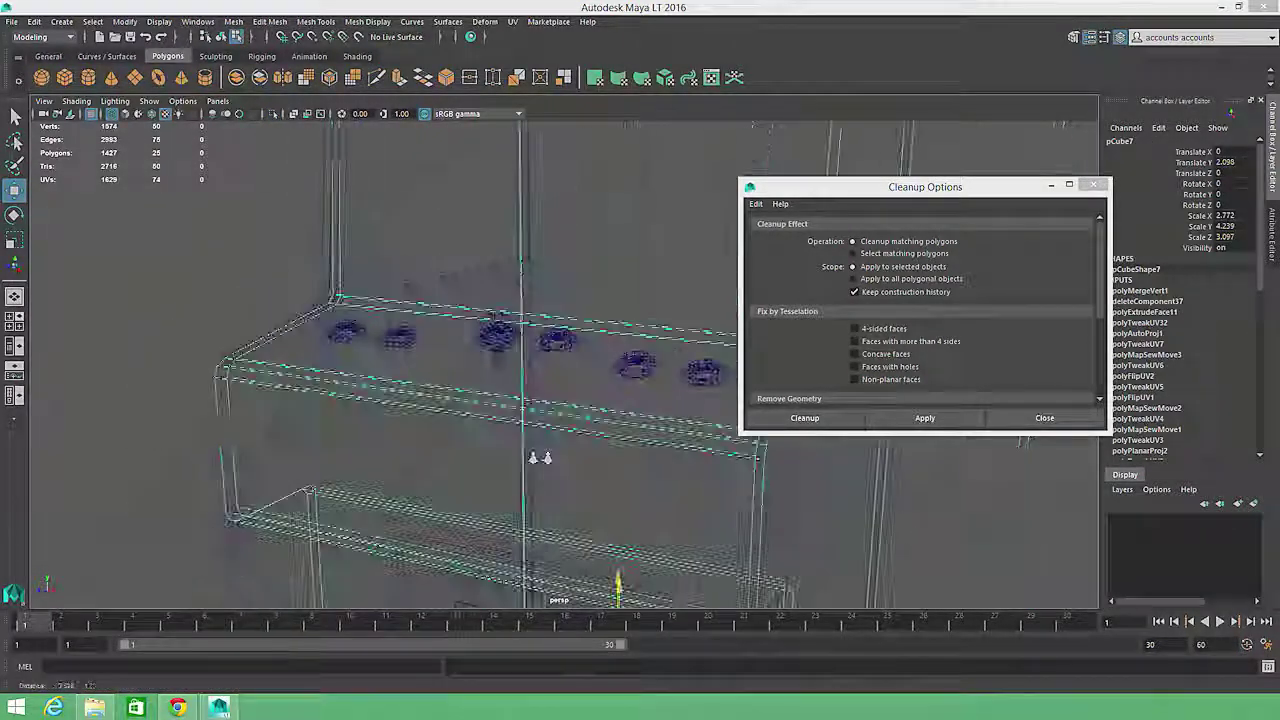
pyautogui.keyDown('alt'); pyautogui.moveTo(537, 457); pyautogui.dragTo(572, 441, button='right'); pyautogui.keyUp('alt')
pyautogui.keyDown('alt'); pyautogui.moveTo(570, 441); pyautogui.dragTo(594, 362); pyautogui.keyUp('alt')
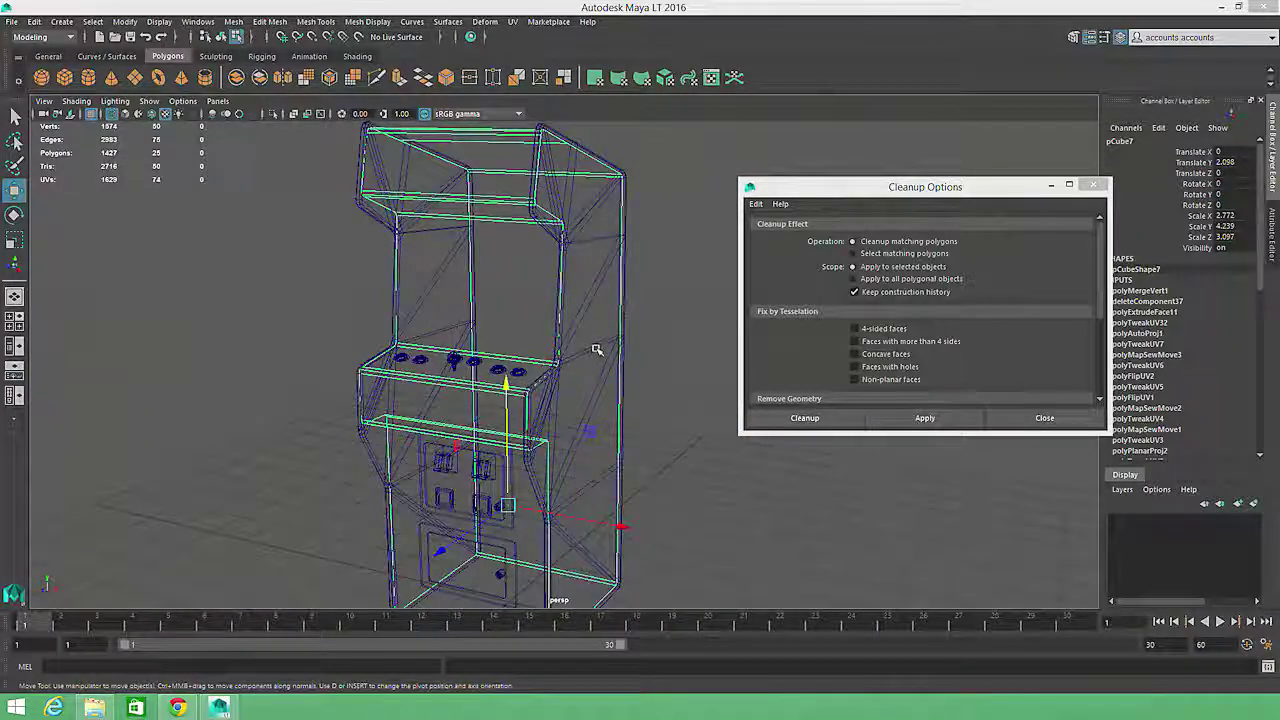
pyautogui.moveTo(603, 352); pyautogui.dragTo(603, 428, button='right')
pyautogui.press('5')
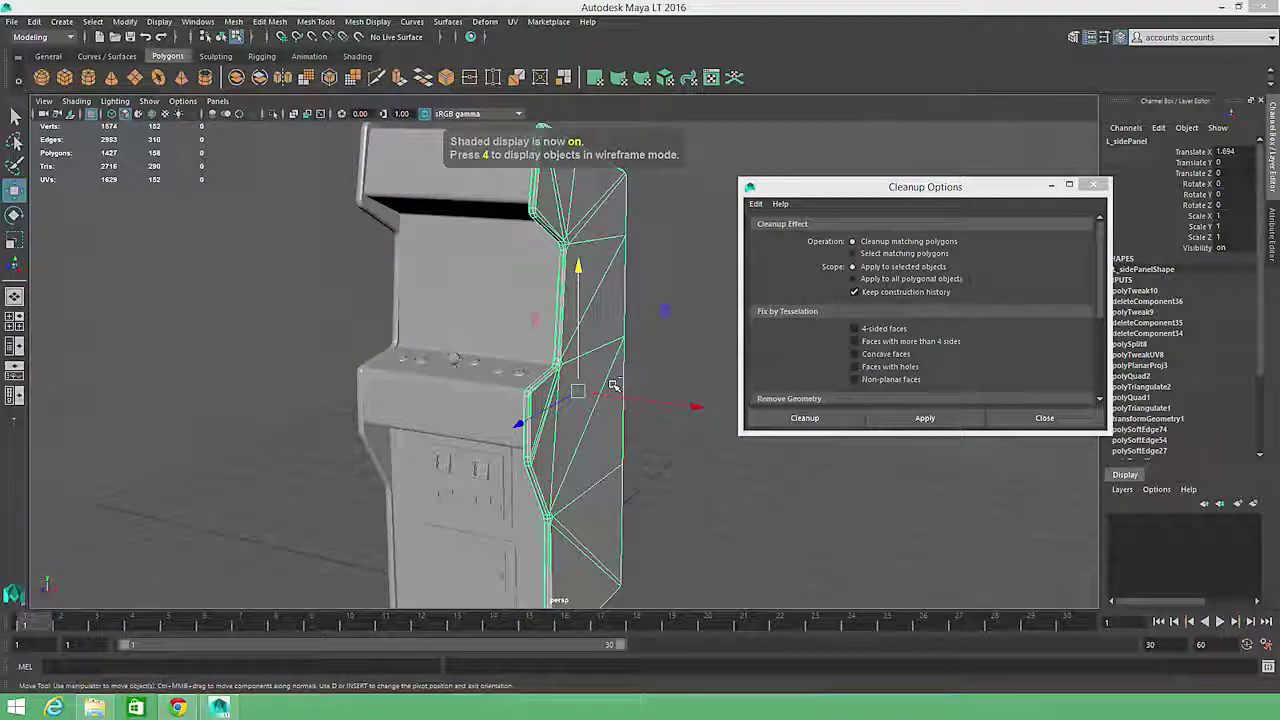
pyautogui.hotkey('ctrl', '1')
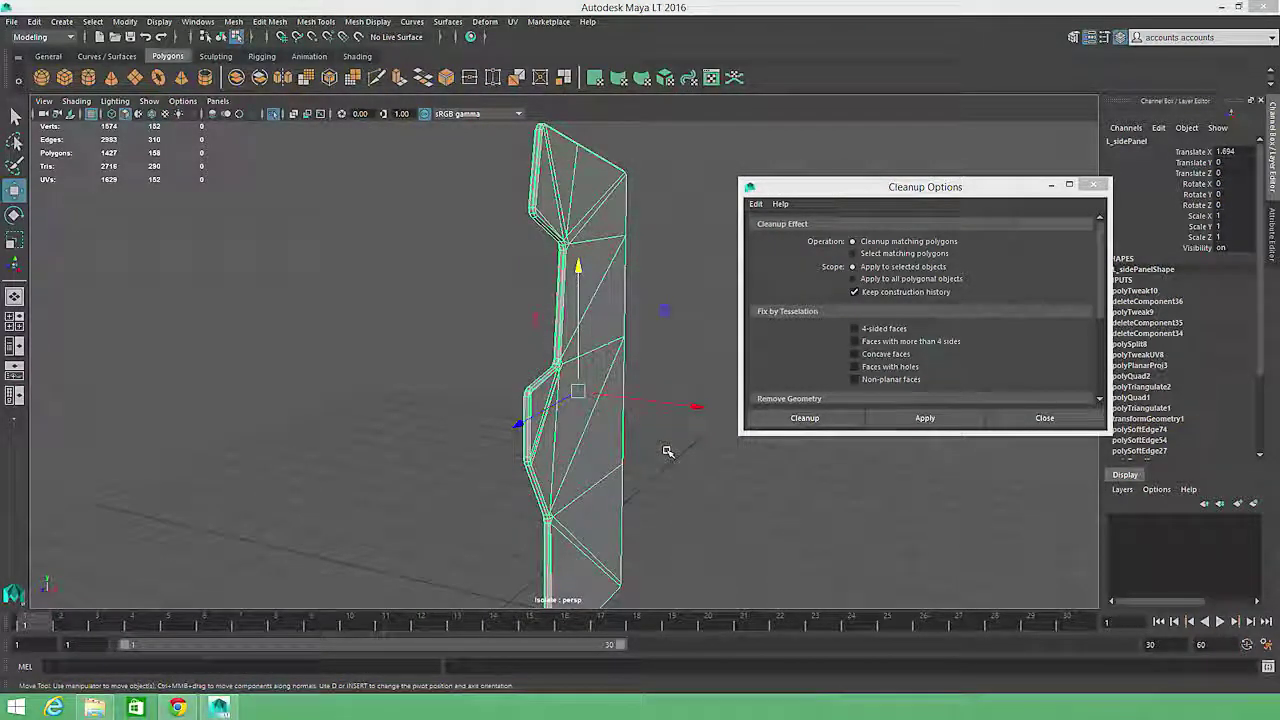
pyautogui.click(1097, 185)
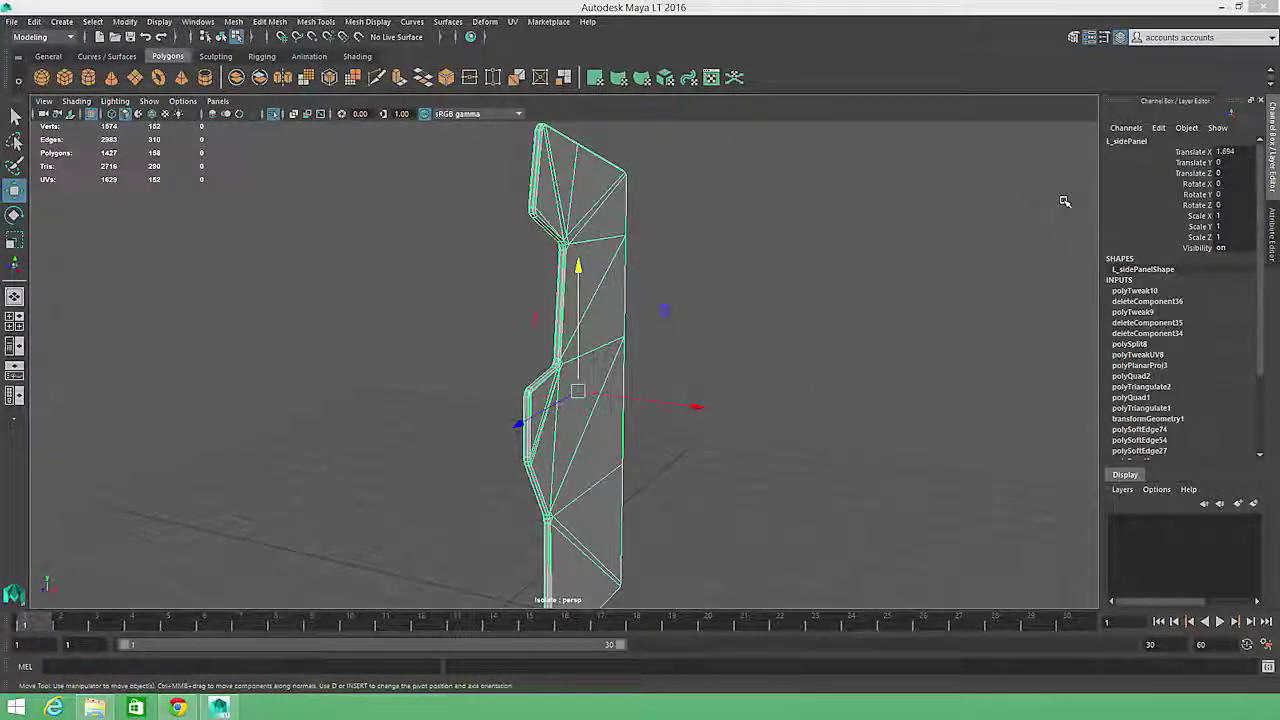
# Highlight the side panel's border edges with an edge width of 10 through the custom polygon display options.
pyautogui.keyDown('alt'); pyautogui.moveTo(797, 274); pyautogui.dragTo(874, 274); pyautogui.keyUp('alt')
pyautogui.click(158, 24)
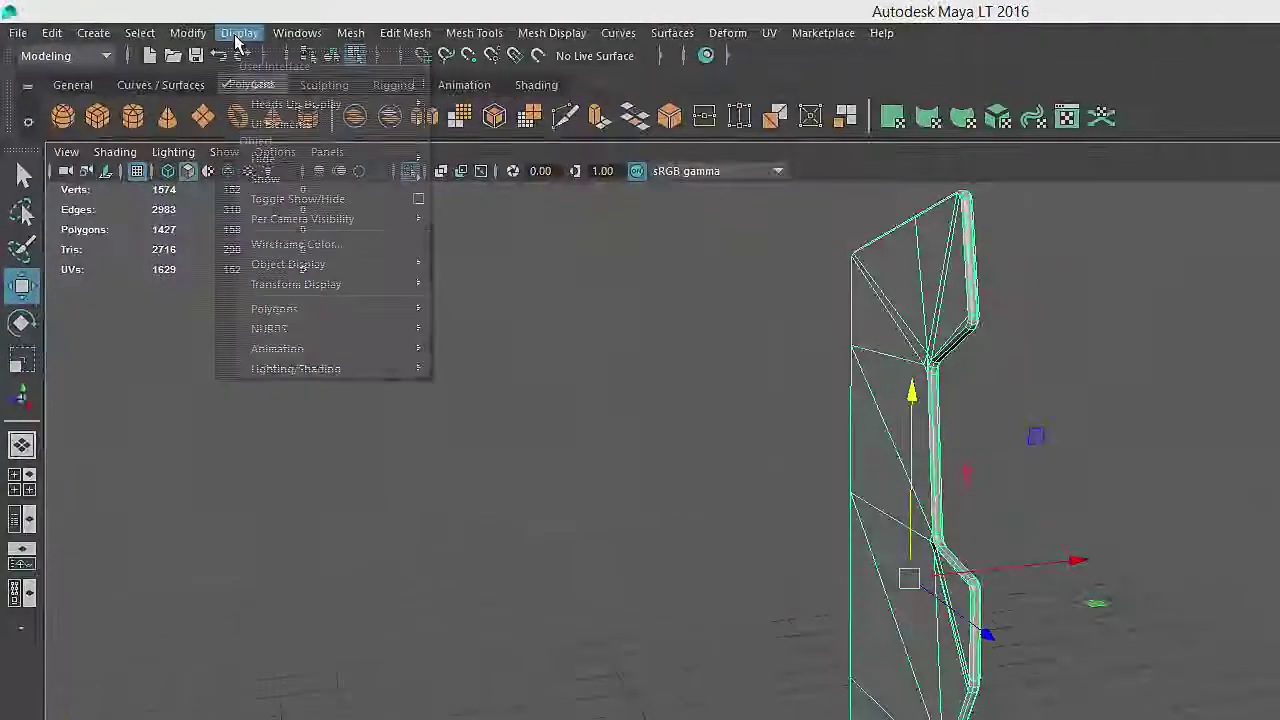
pyautogui.moveTo(322, 318)
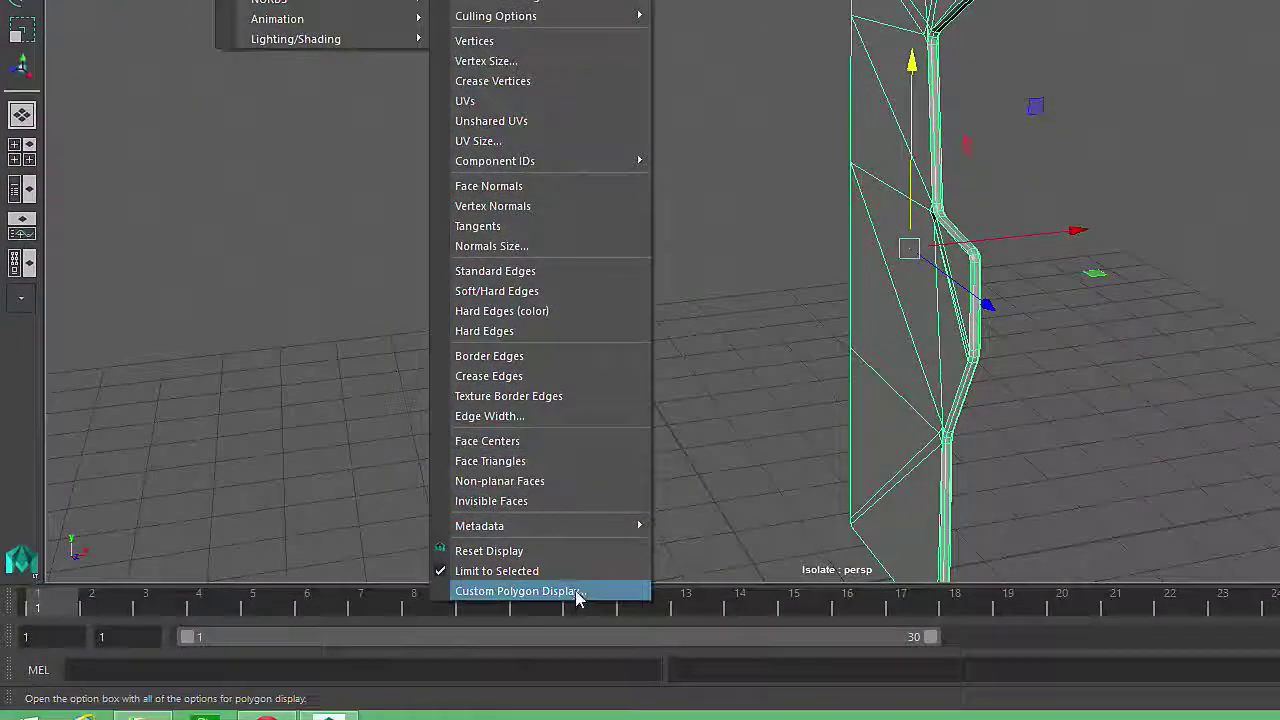
pyautogui.click(580, 596)
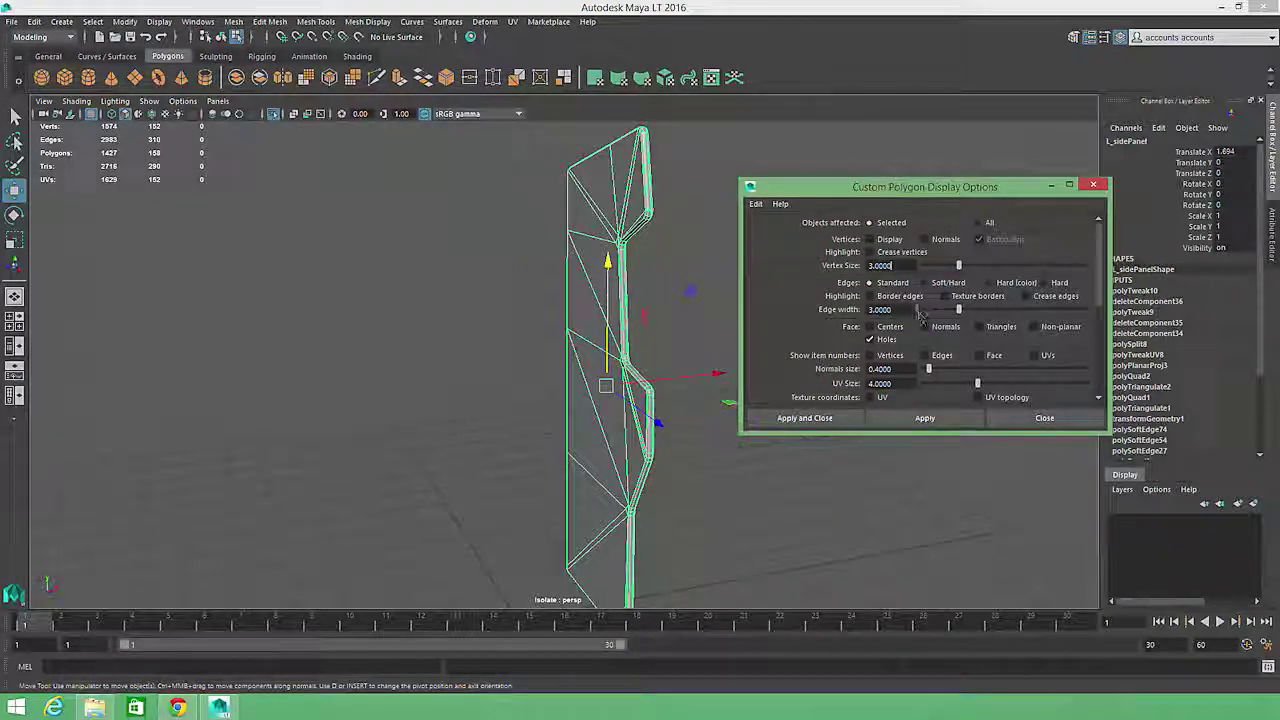
pyautogui.click(909, 299)
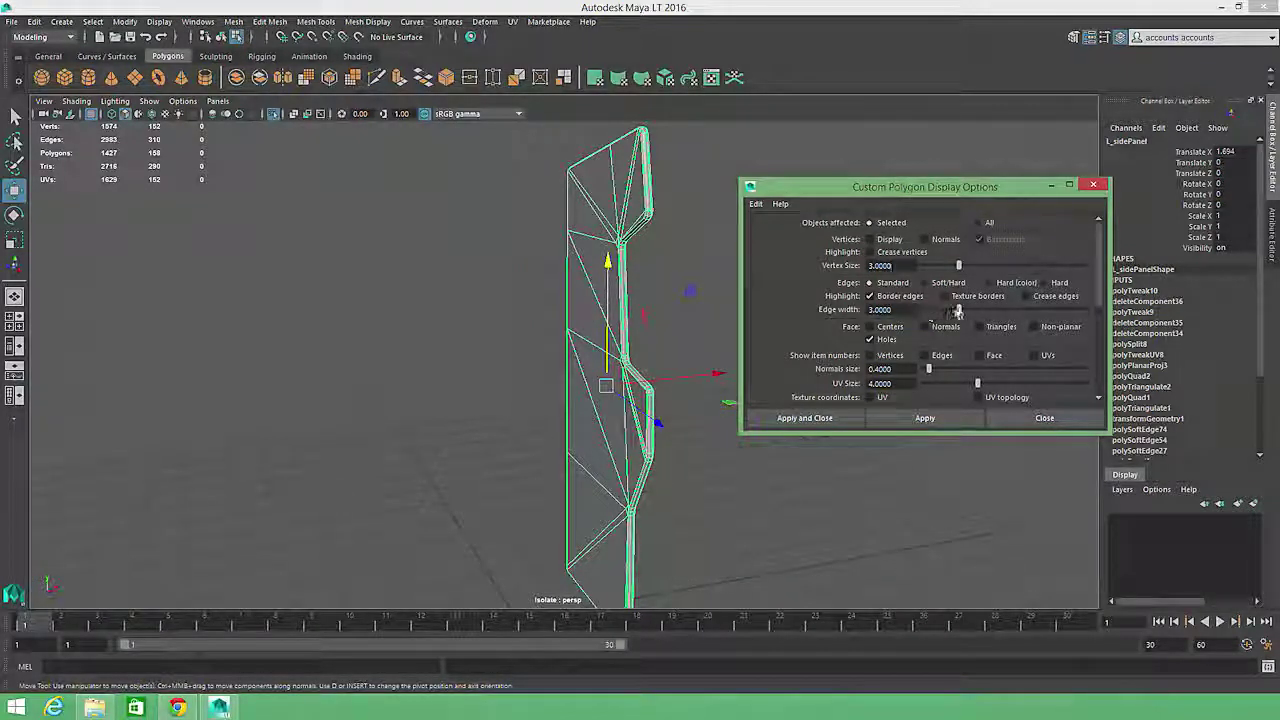
pyautogui.moveTo(960, 310)
pyautogui.mouseDown()
pyautogui.moveTo(1055, 310)
pyautogui.moveTo(1100, 328)
pyautogui.mouseUp()
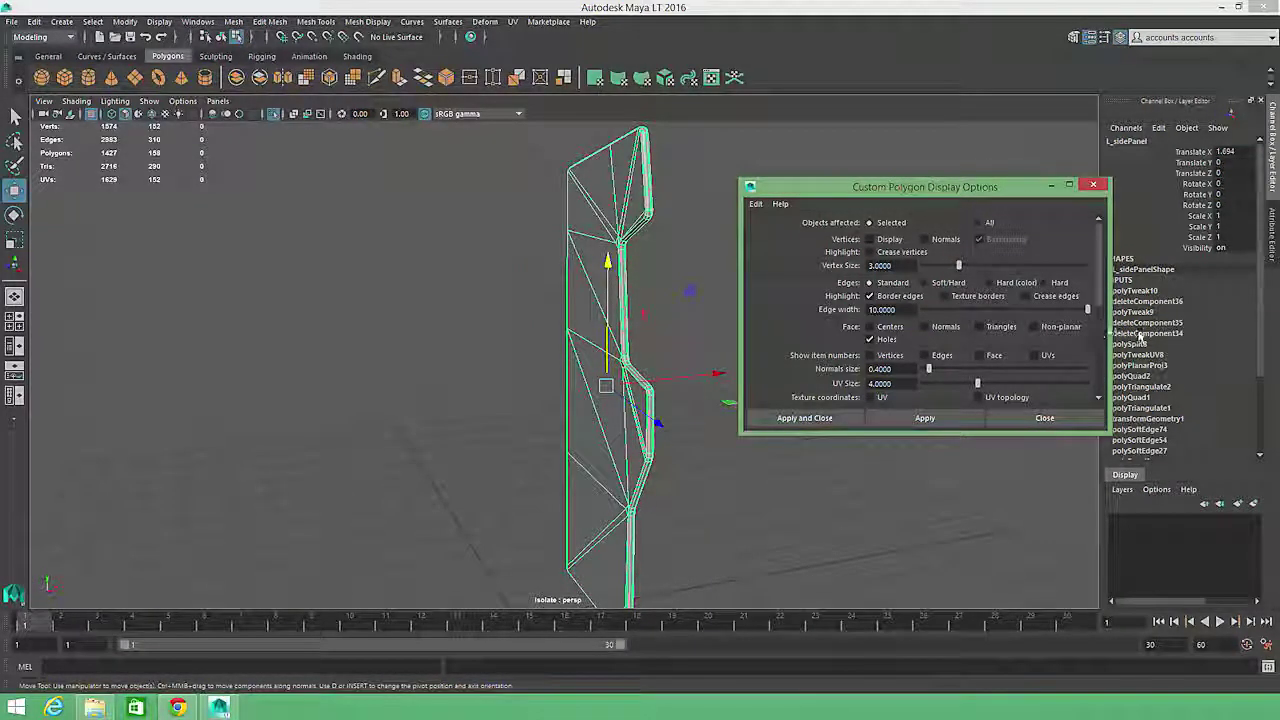
pyautogui.click(950, 425)
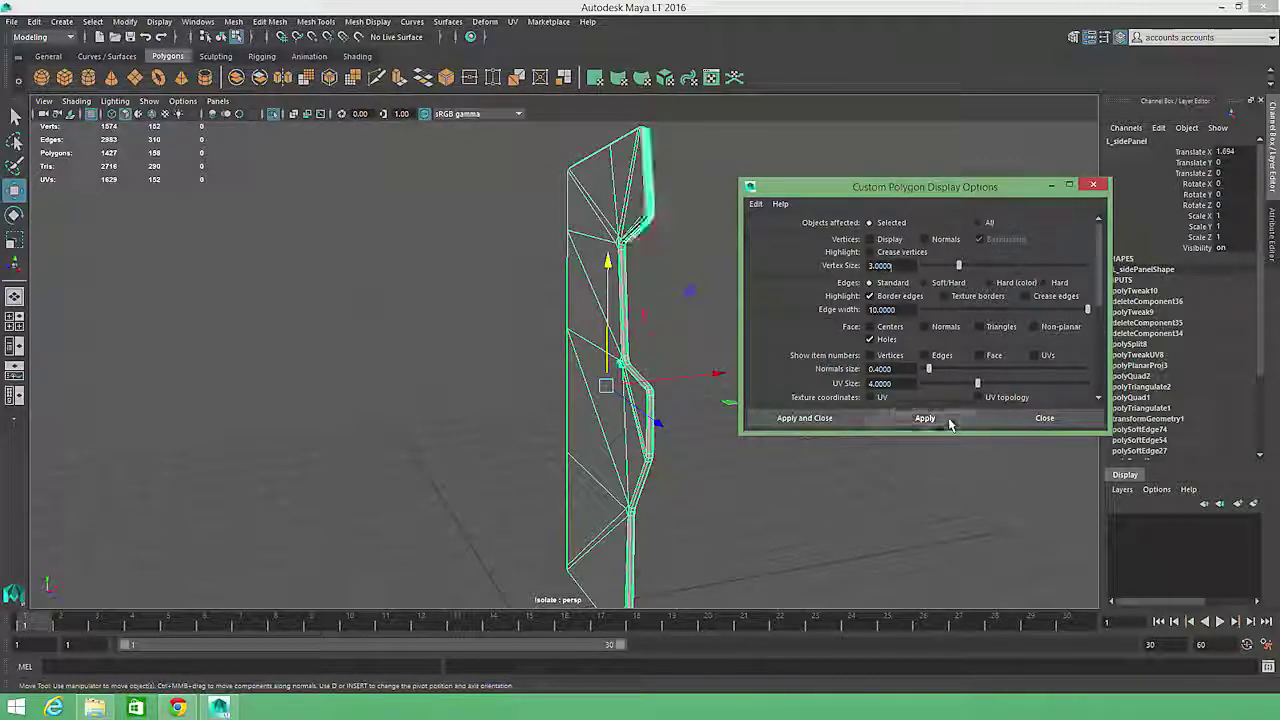
# Close the polygon display options and examine the side panel's border edges around the upper inner corner and along the upper front trim.
pyautogui.click(1034, 425)
pyautogui.keyDown('alt'); pyautogui.moveTo(684, 350); pyautogui.dragTo(854, 346, button='right'); pyautogui.keyUp('alt')
pyautogui.keyDown('alt'); pyautogui.moveTo(684, 303); pyautogui.dragTo(811, 492); pyautogui.keyUp('alt')
pyautogui.keyDown('alt'); pyautogui.moveTo(811, 492); pyautogui.dragTo(654, 180, button='middle'); pyautogui.keyUp('alt')
pyautogui.keyDown('alt'); pyautogui.moveTo(654, 180); pyautogui.dragTo(996, 262, button='right'); pyautogui.keyUp('alt')
pyautogui.keyDown('alt'); pyautogui.moveTo(996, 263); pyautogui.dragTo(700, 332); pyautogui.keyUp('alt')
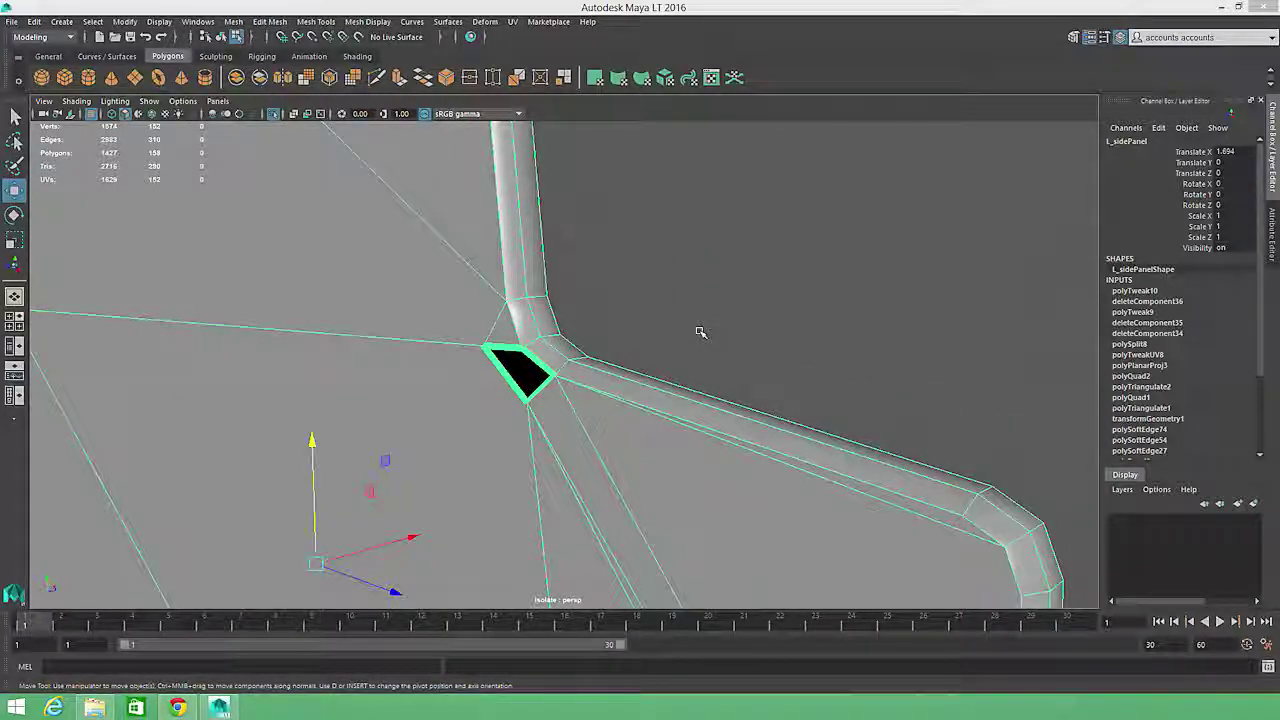
pyautogui.keyDown('alt'); pyautogui.moveTo(803, 249); pyautogui.dragTo(470, 150, button='right'); pyautogui.keyUp('alt')
pyautogui.keyDown('alt'); pyautogui.moveTo(470, 150); pyautogui.dragTo(477, 499, button='middle'); pyautogui.keyUp('alt')
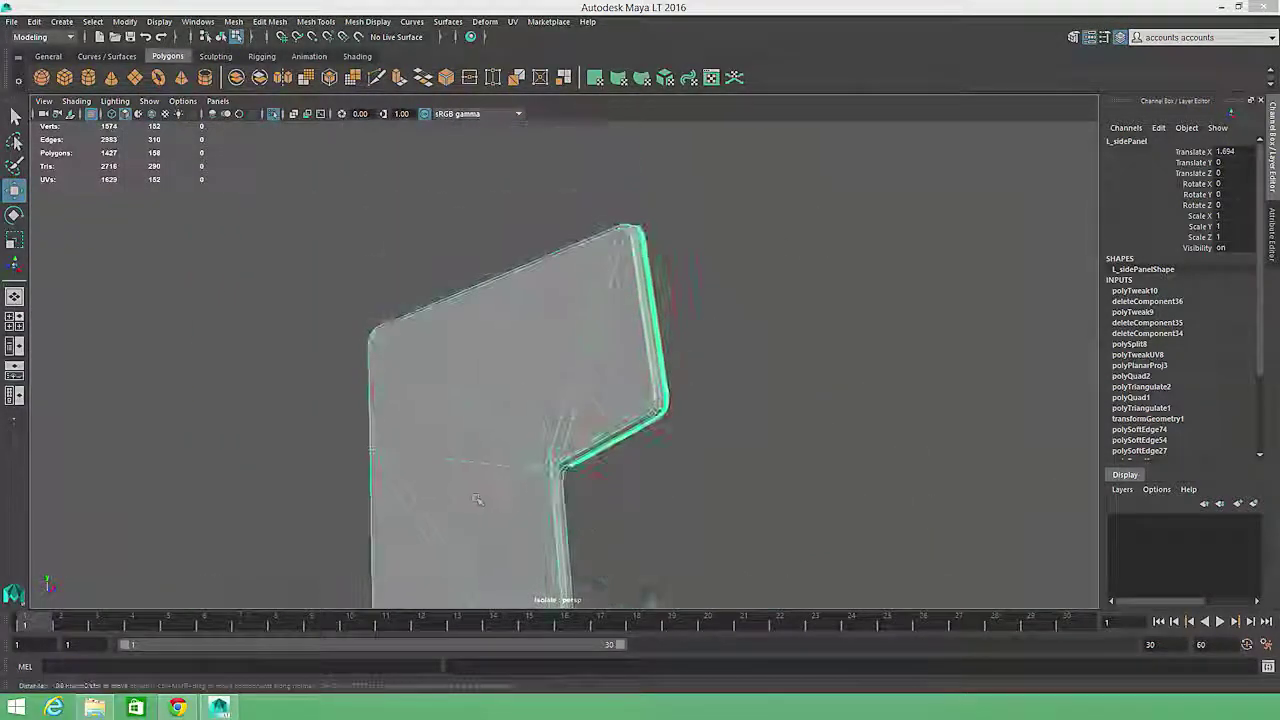
pyautogui.keyDown('alt'); pyautogui.moveTo(477, 500); pyautogui.dragTo(657, 503); pyautogui.keyUp('alt')
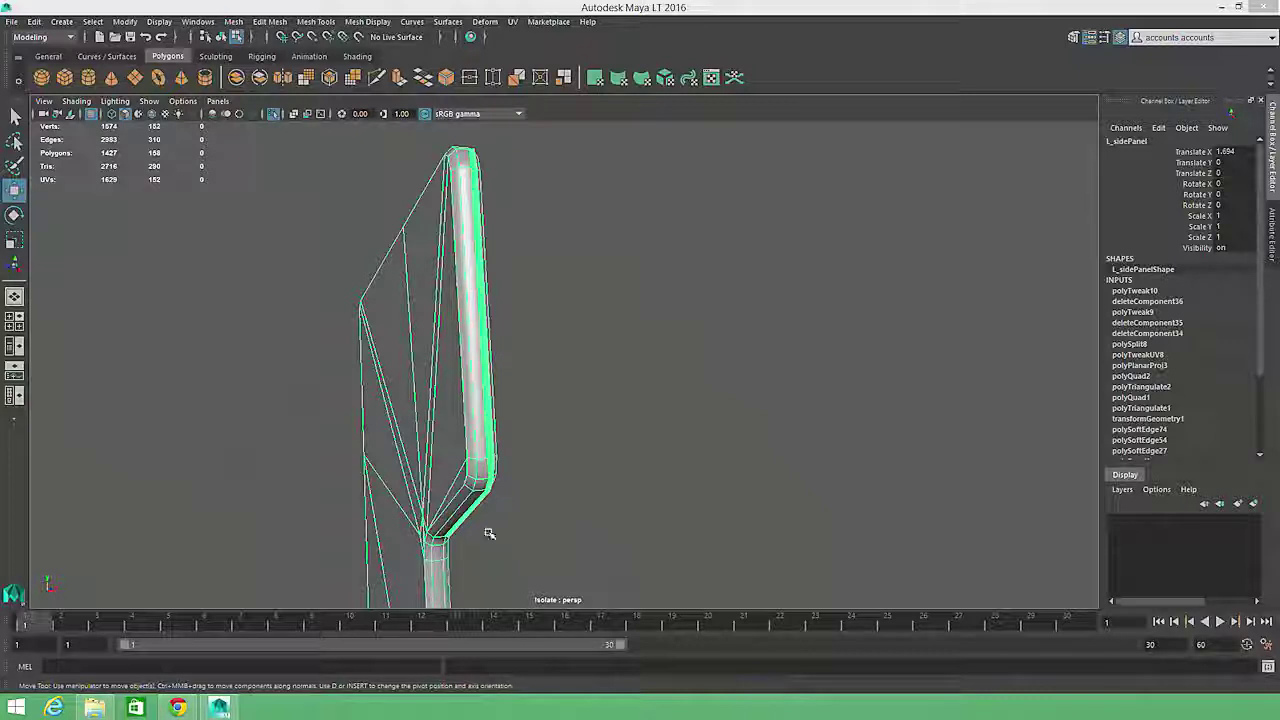
# Merge the side panel's vertices and reselect the panel to inspect the open seam along its front trim.
pyautogui.keyDown('alt'); pyautogui.moveTo(486, 531); pyautogui.dragTo(420, 490); pyautogui.keyUp('alt')
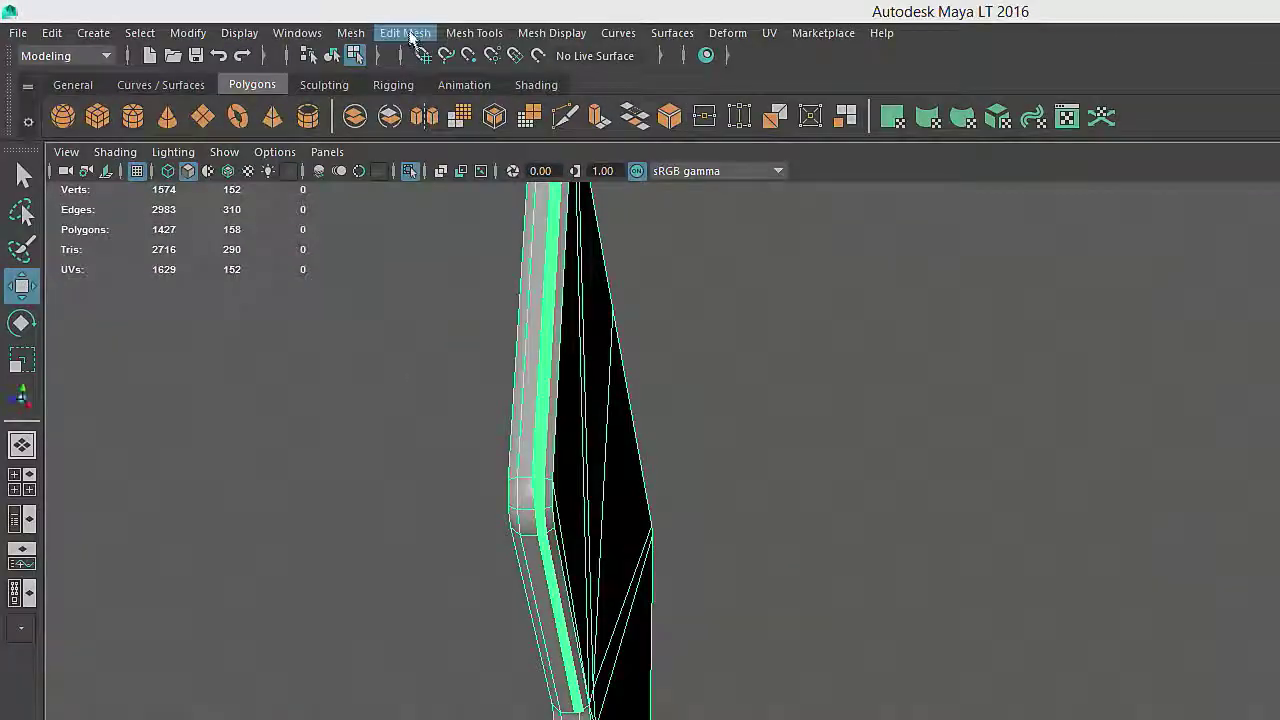
pyautogui.click(270, 21)
pyautogui.click(440, 224)
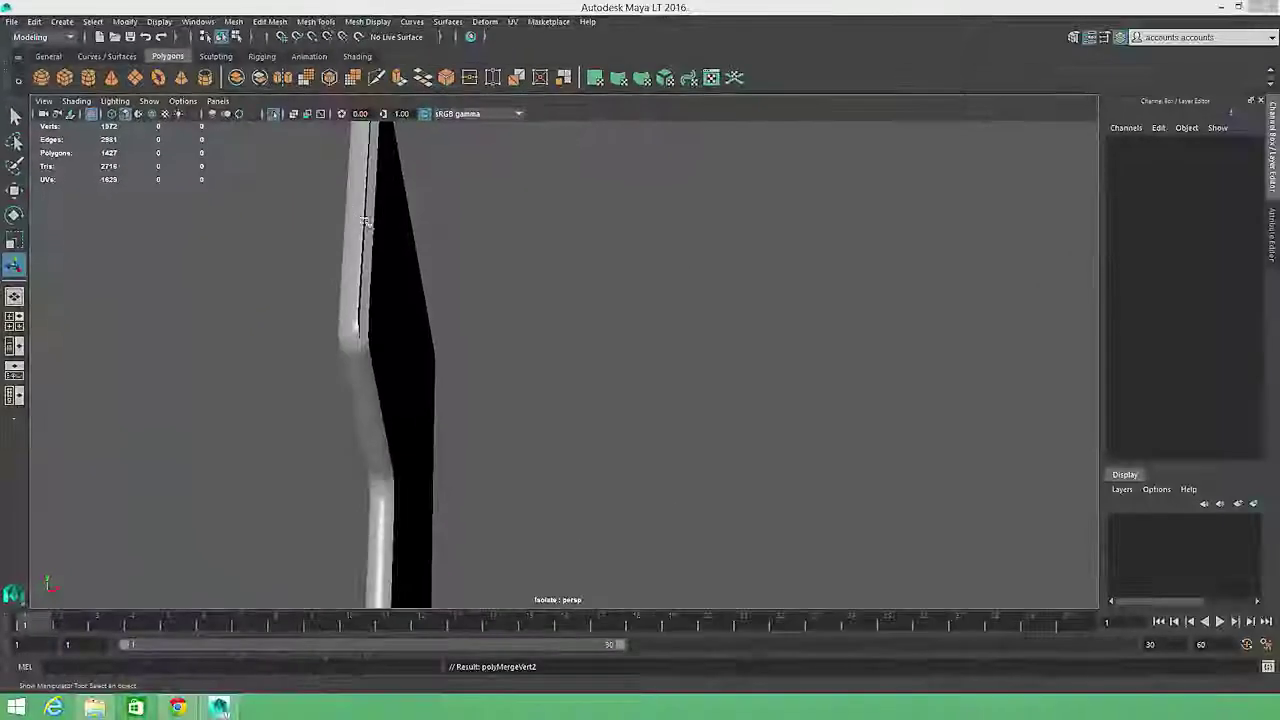
pyautogui.keyDown('alt'); pyautogui.moveTo(365, 220); pyautogui.dragTo(483, 271); pyautogui.keyUp('alt')
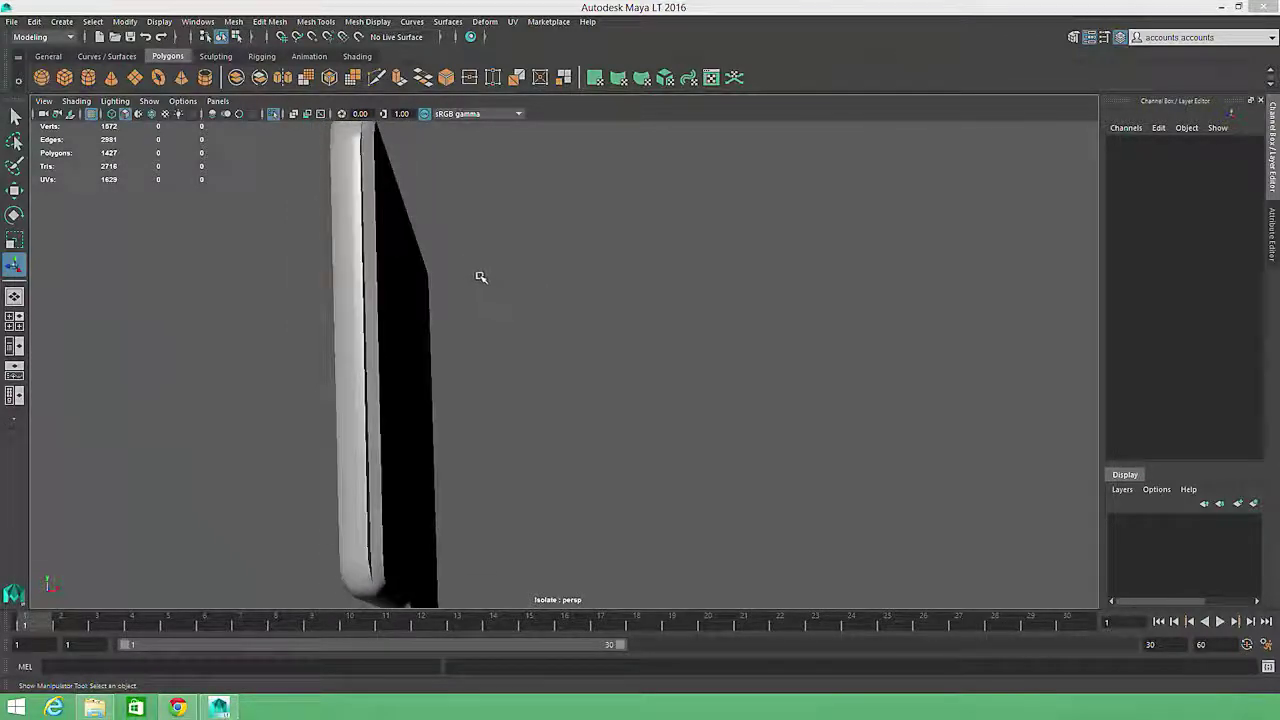
pyautogui.click(410, 300)
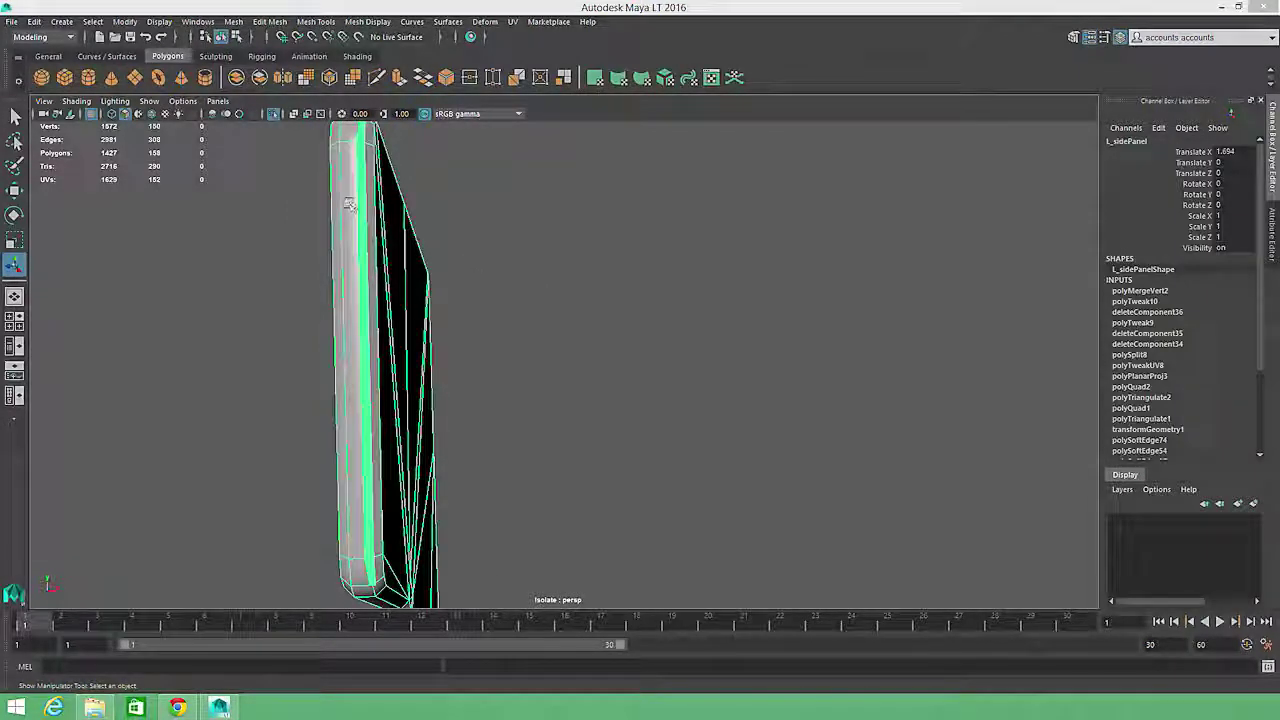
pyautogui.keyDown('alt'); pyautogui.moveTo(480, 318); pyautogui.dragTo(543, 206, button='middle'); pyautogui.keyUp('alt')
pyautogui.keyDown('alt'); pyautogui.moveTo(560, 210); pyautogui.dragTo(770, 240, button='right'); pyautogui.keyUp('alt')
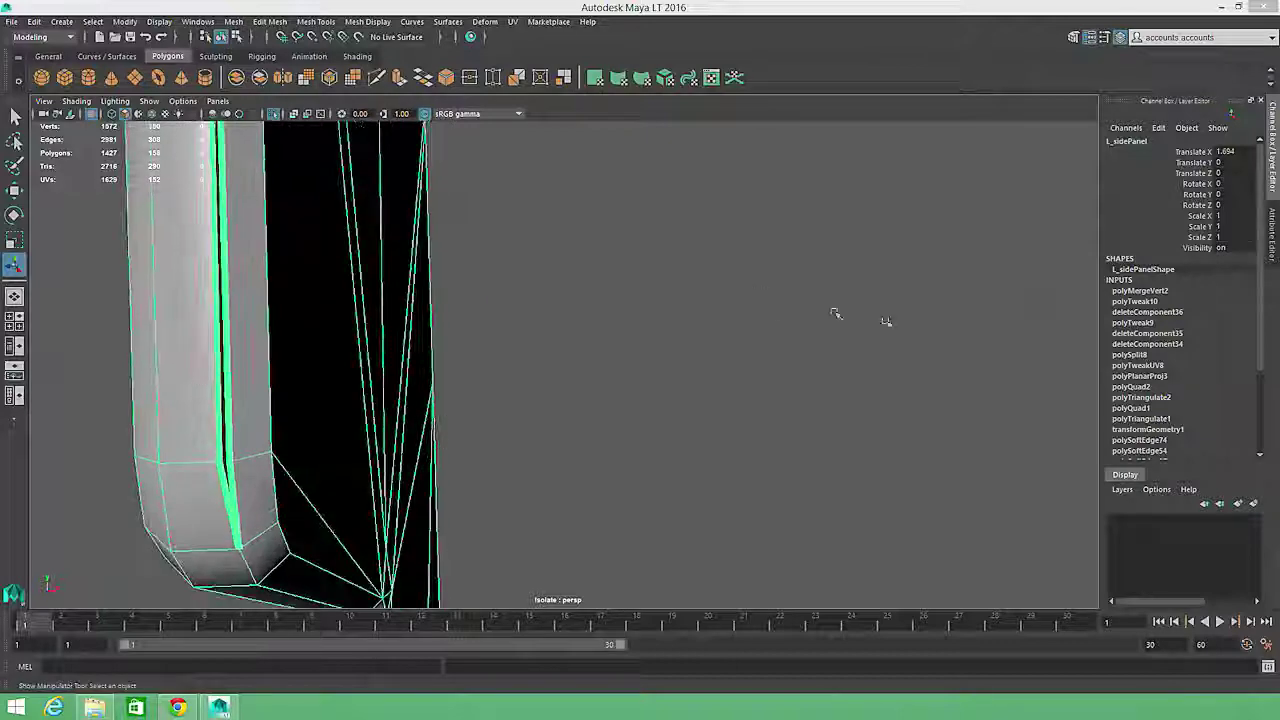
# Try a distance threshold of 0.1 on the side panel's vertex merge.
pyautogui.click(1164, 291)
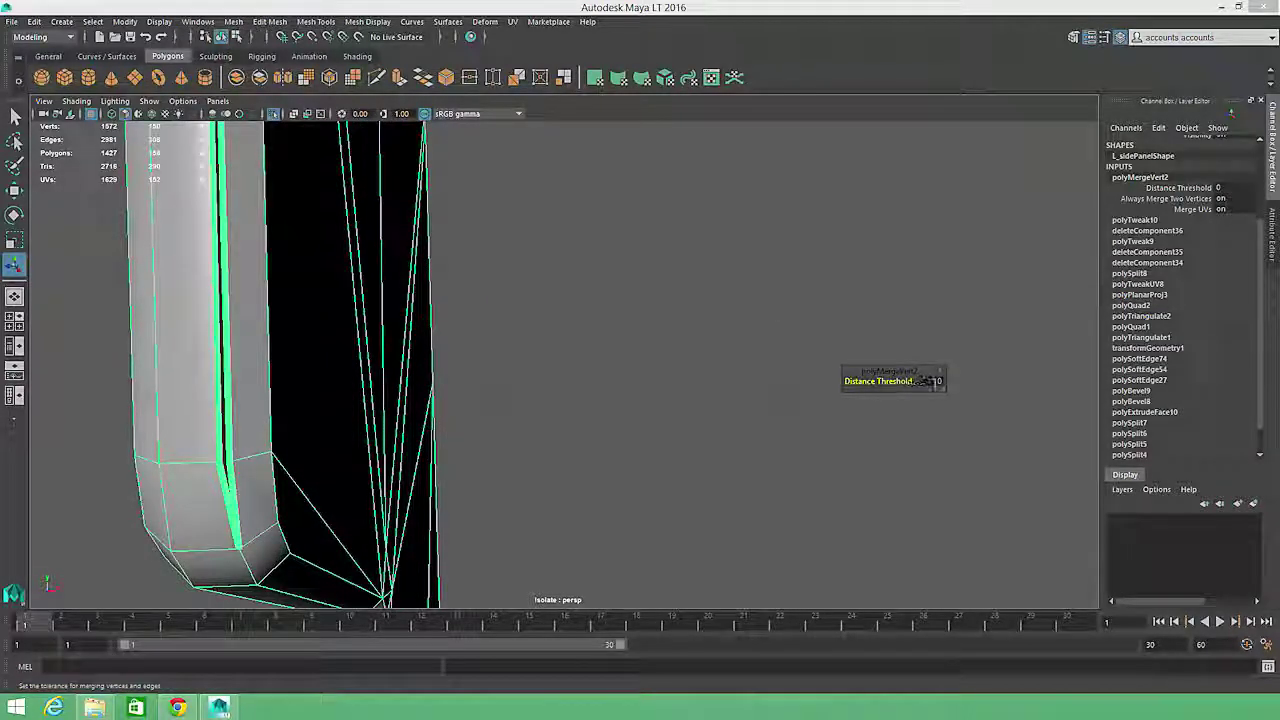
pyautogui.press('1')
pyautogui.click(1234, 188)
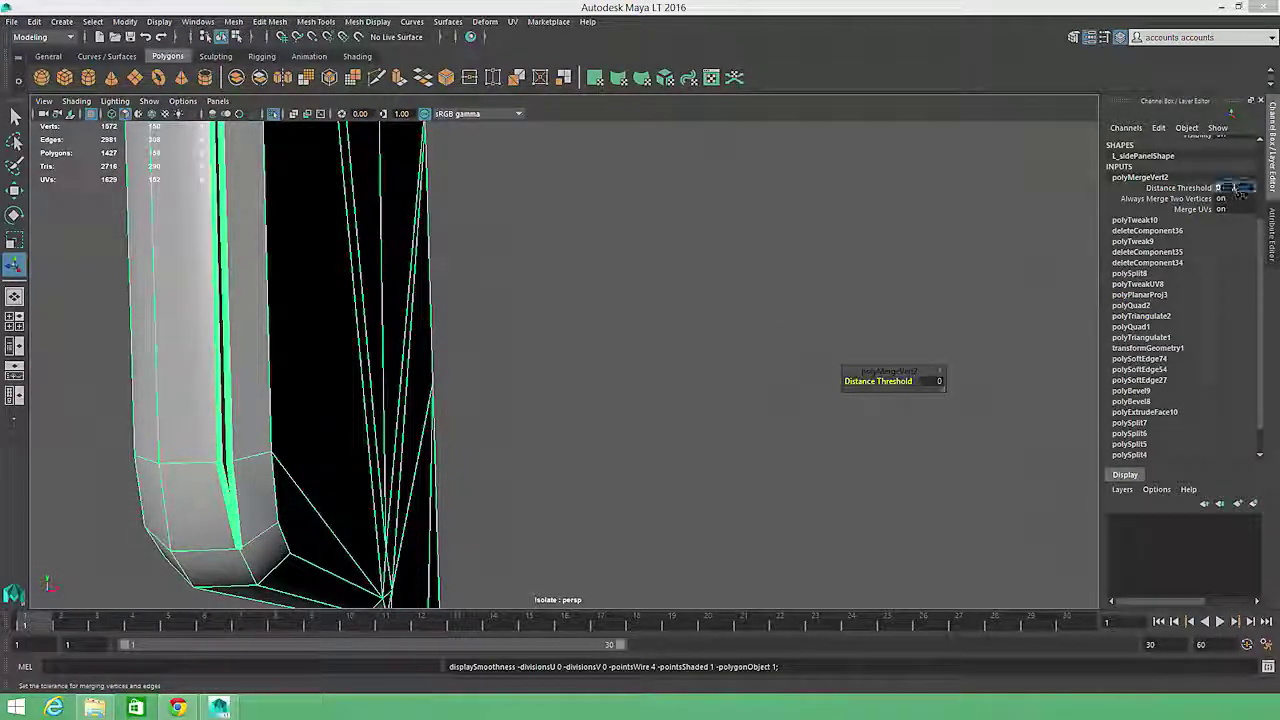
pyautogui.write('0.1')
pyautogui.press('Return')
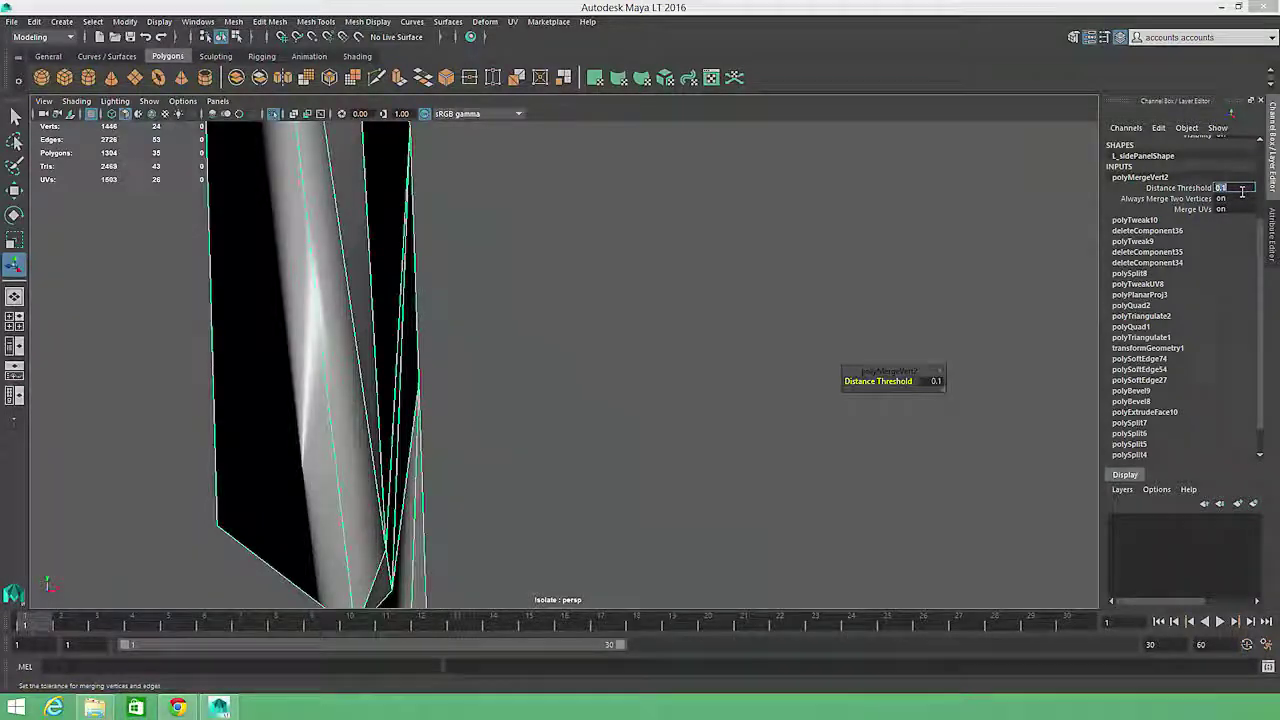
# Set the distance threshold of the side panel's vertex merge to 0.01.
pyautogui.write('0.01')
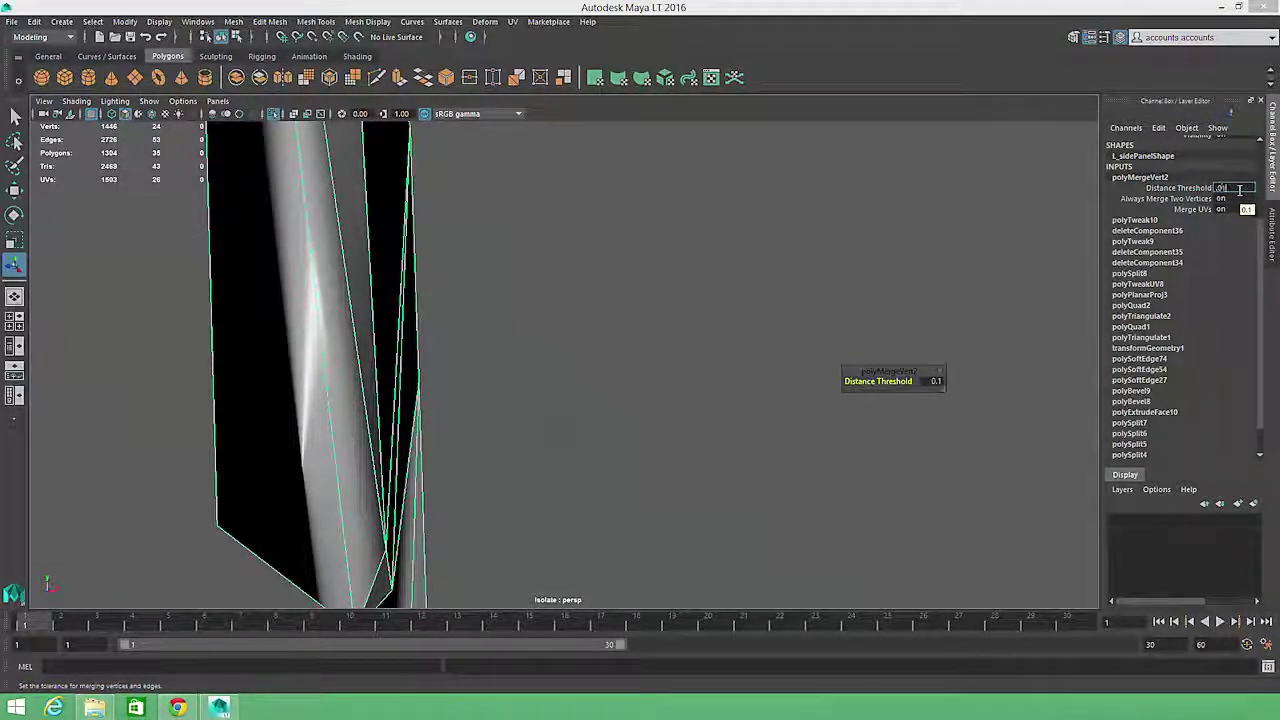
pyautogui.press('Return')
pyautogui.write('0')
pyautogui.press('Return')
pyautogui.write('.01')
pyautogui.press('Return')
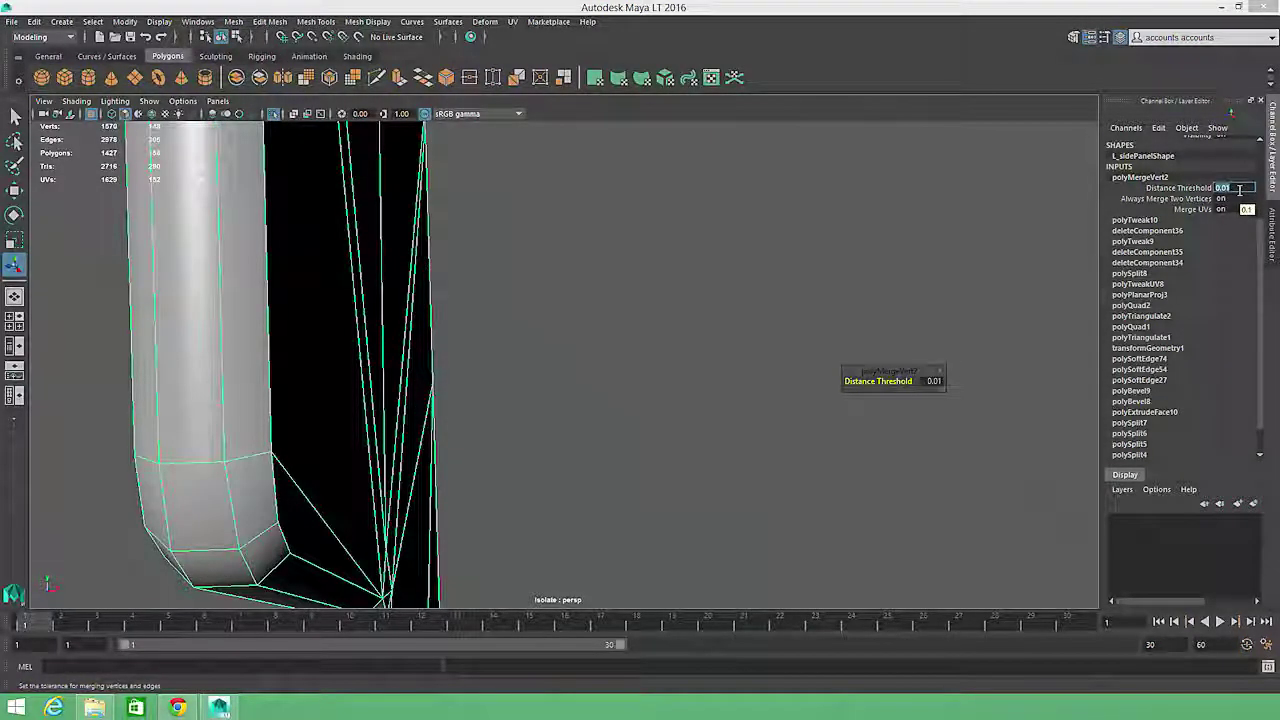
# Fill the four-sided hole at the side panel's inner corner with Append to Polygon, bridging from its upper border edge to the lower one.
pyautogui.click(903, 245)
pyautogui.keyDown('alt'); pyautogui.moveTo(903, 245); pyautogui.dragTo(800, 243); pyautogui.keyUp('alt')
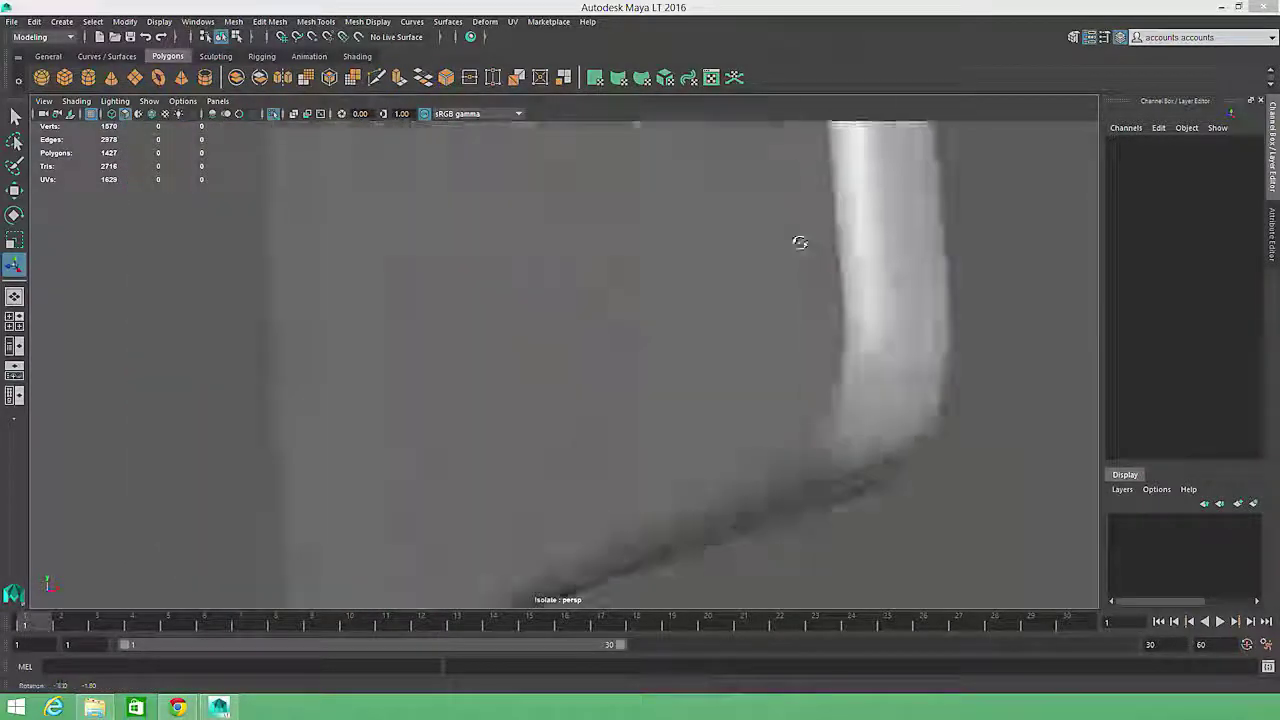
pyautogui.keyDown('alt'); pyautogui.moveTo(800, 243); pyautogui.dragTo(171, 234, button='right'); pyautogui.keyUp('alt')
pyautogui.keyDown('alt'); pyautogui.moveTo(536, 170); pyautogui.dragTo(568, 362, button='middle'); pyautogui.keyUp('alt')
pyautogui.keyDown('alt'); pyautogui.moveTo(568, 362); pyautogui.dragTo(997, 160, button='right'); pyautogui.keyUp('alt')
pyautogui.keyDown('alt'); pyautogui.moveTo(997, 160); pyautogui.dragTo(901, 248); pyautogui.keyUp('alt')
pyautogui.click(829, 300)
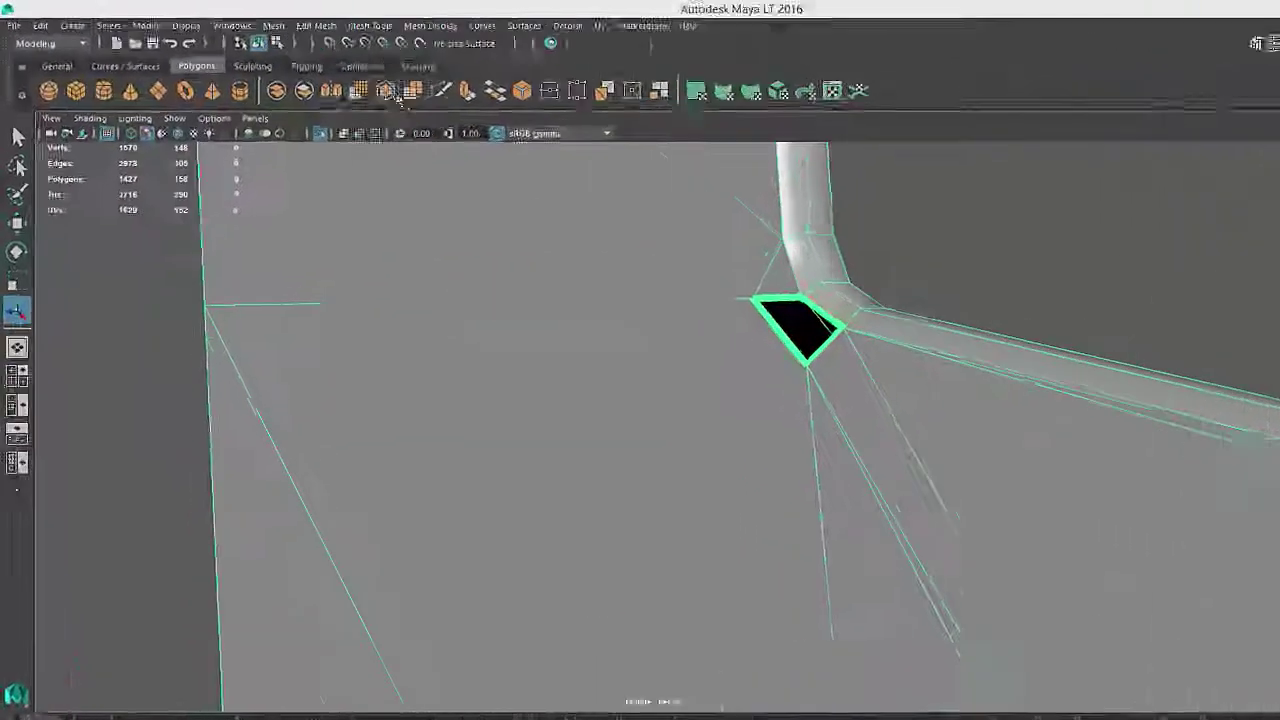
pyautogui.click(320, 24)
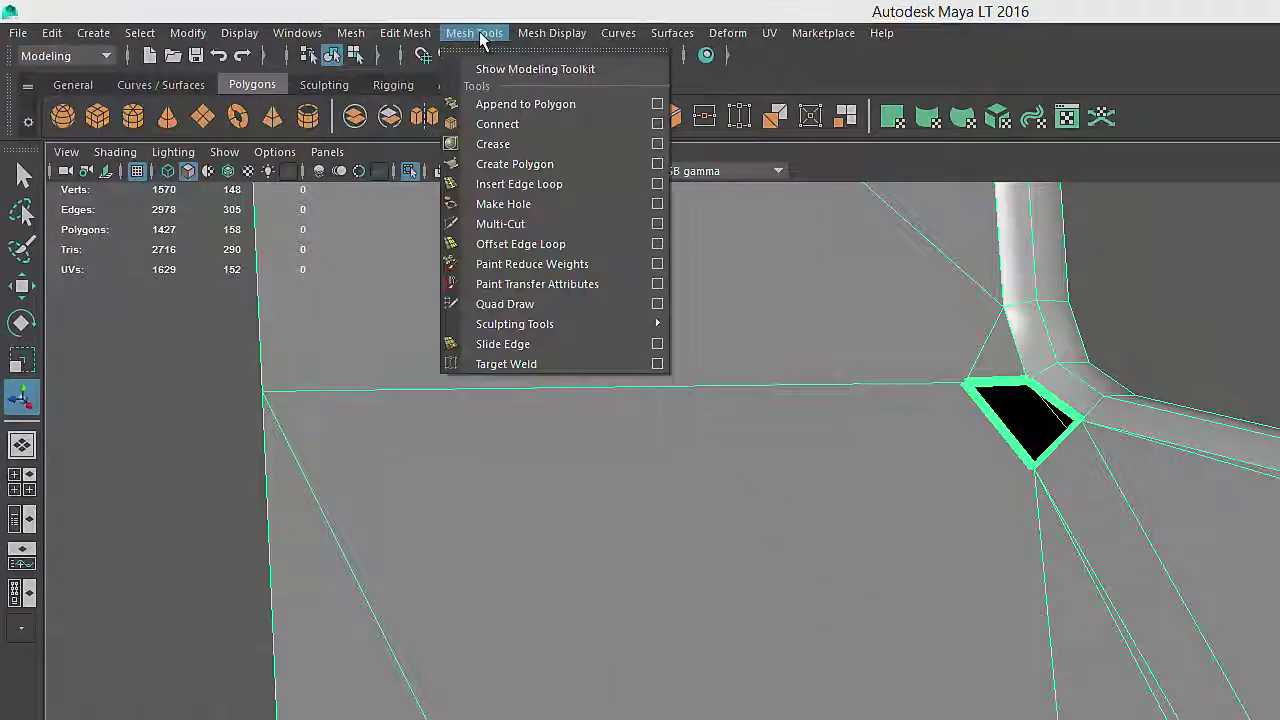
pyautogui.click(517, 104)
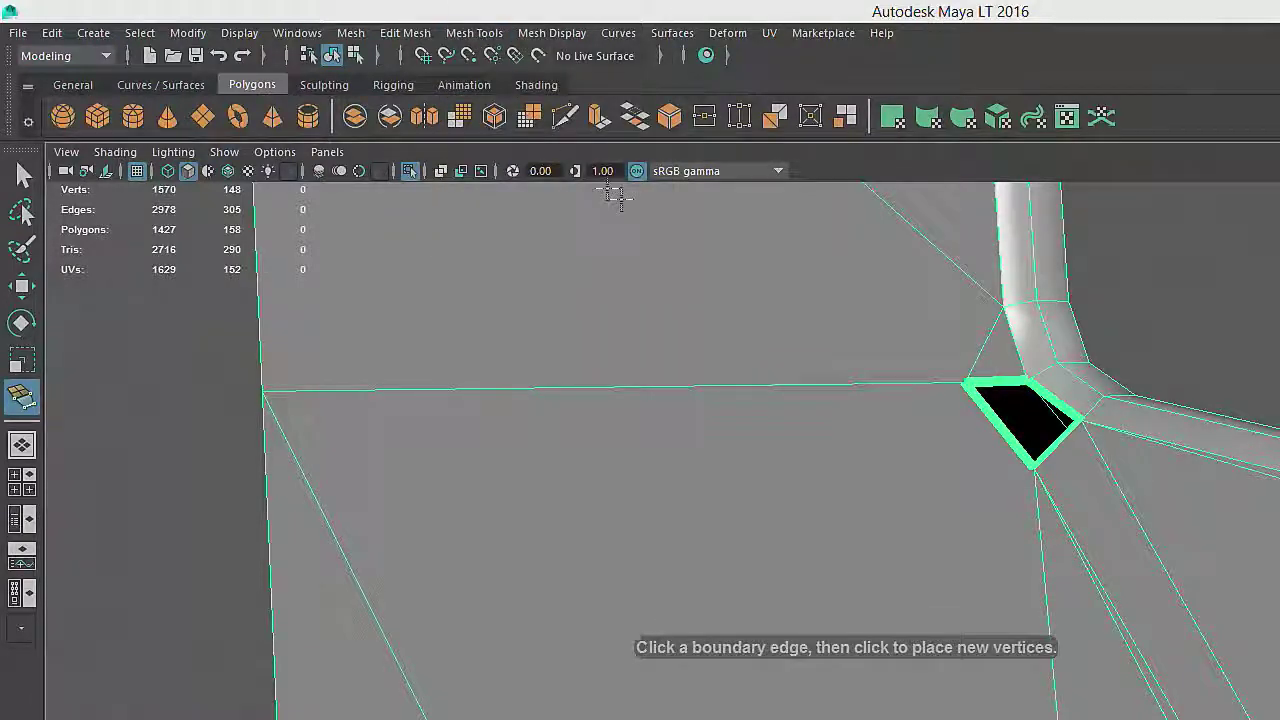
pyautogui.click(1003, 381)
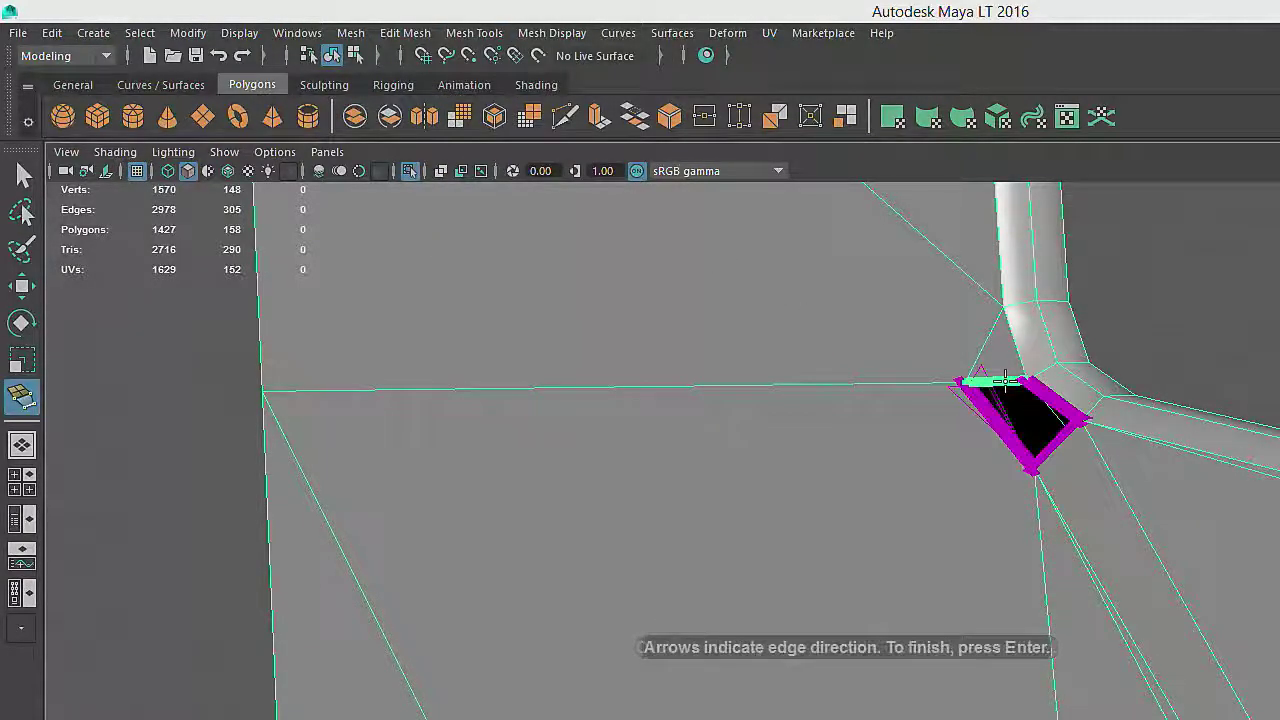
pyautogui.click(1058, 438)
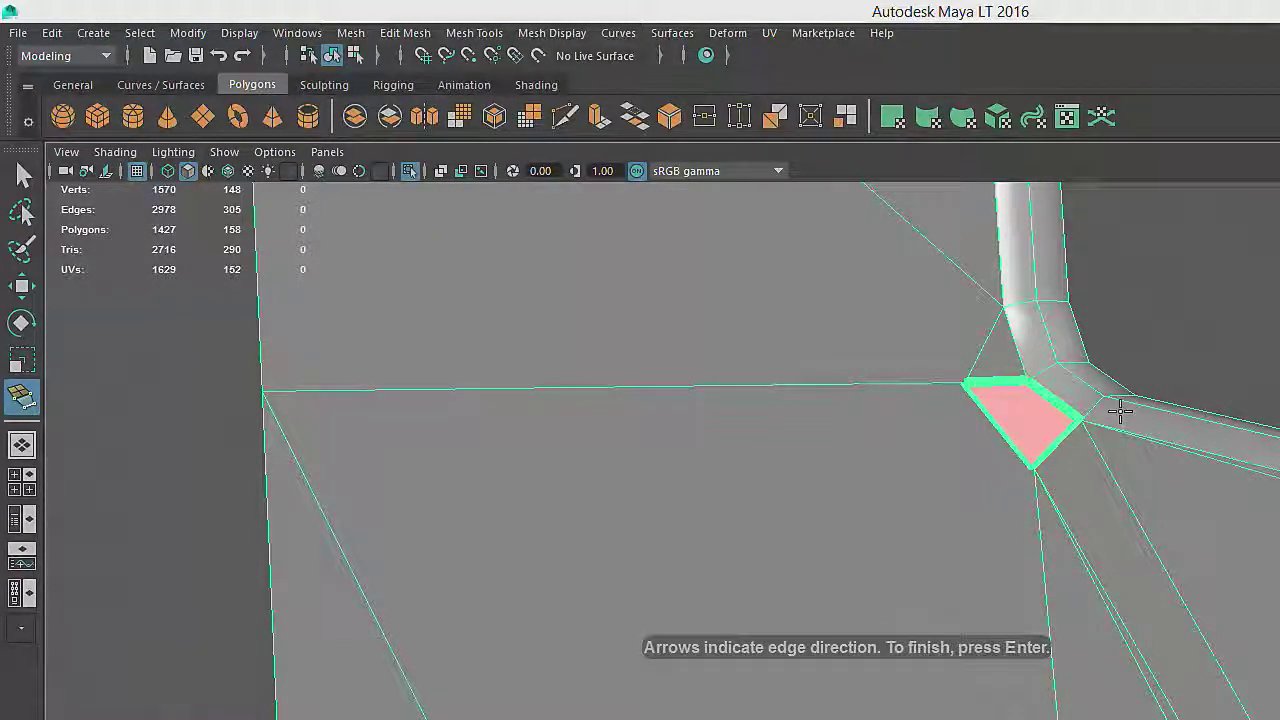
pyautogui.press('Return')
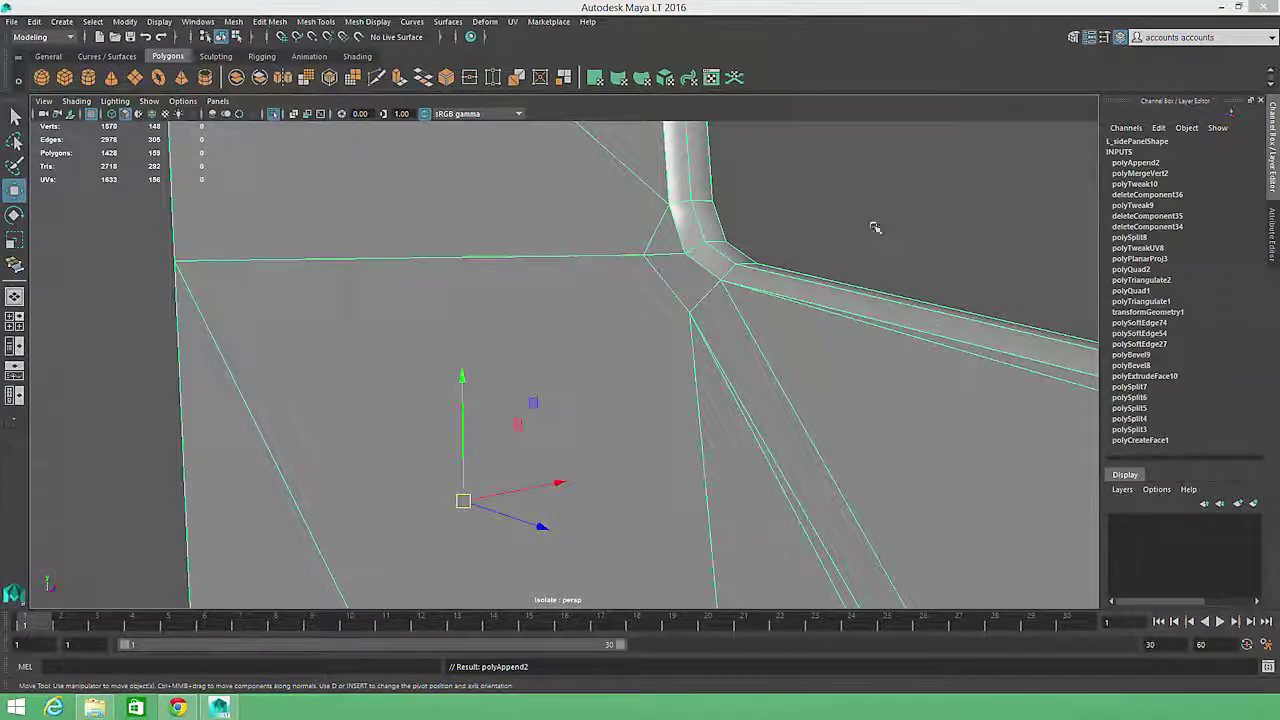
# Turn off isolation of the side panel to show the whole cabinet again and clear the selection.
pyautogui.keyDown('alt'); pyautogui.moveTo(871, 223); pyautogui.dragTo(409, 266); pyautogui.keyUp('alt')
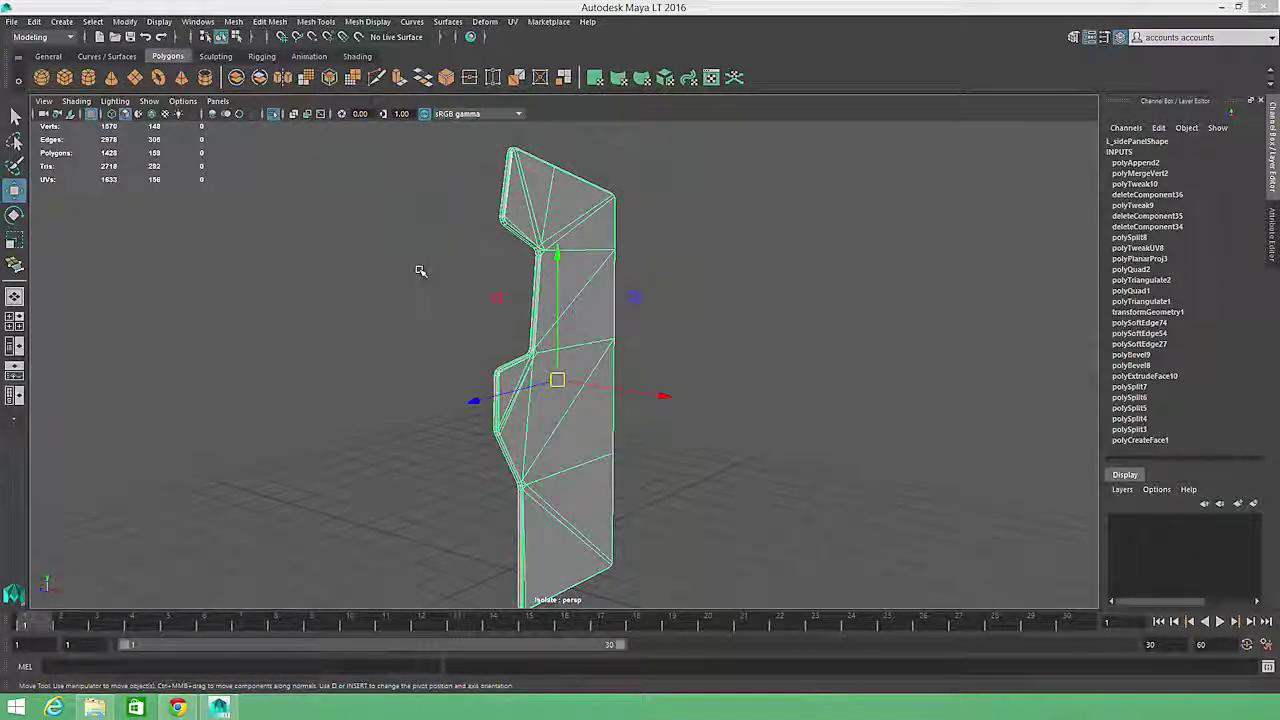
pyautogui.hotkey('ctrl', '1')
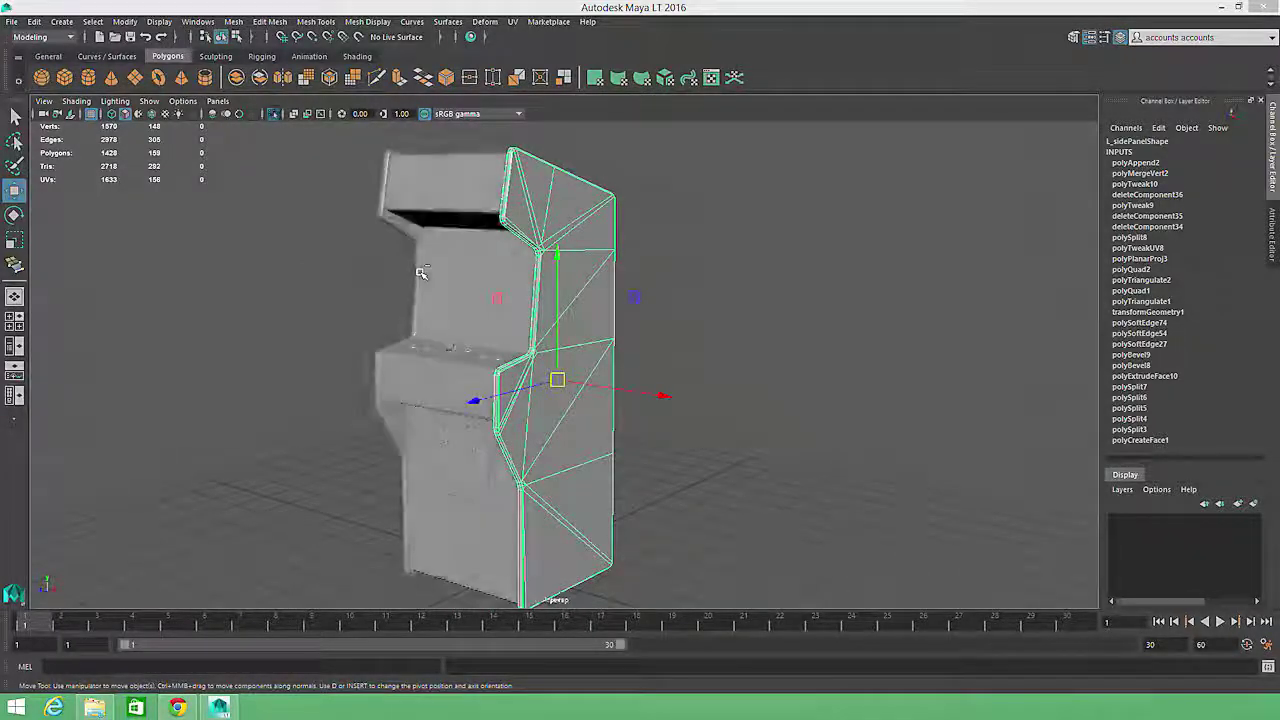
pyautogui.click(680, 273)
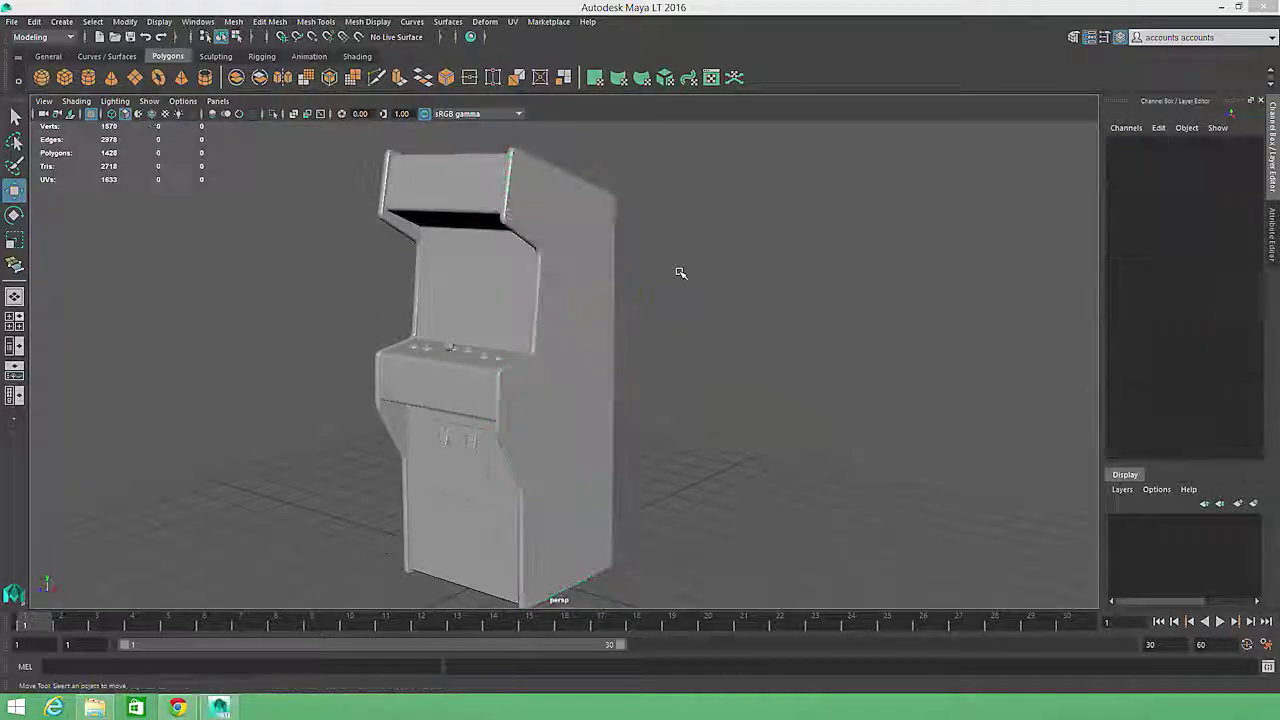